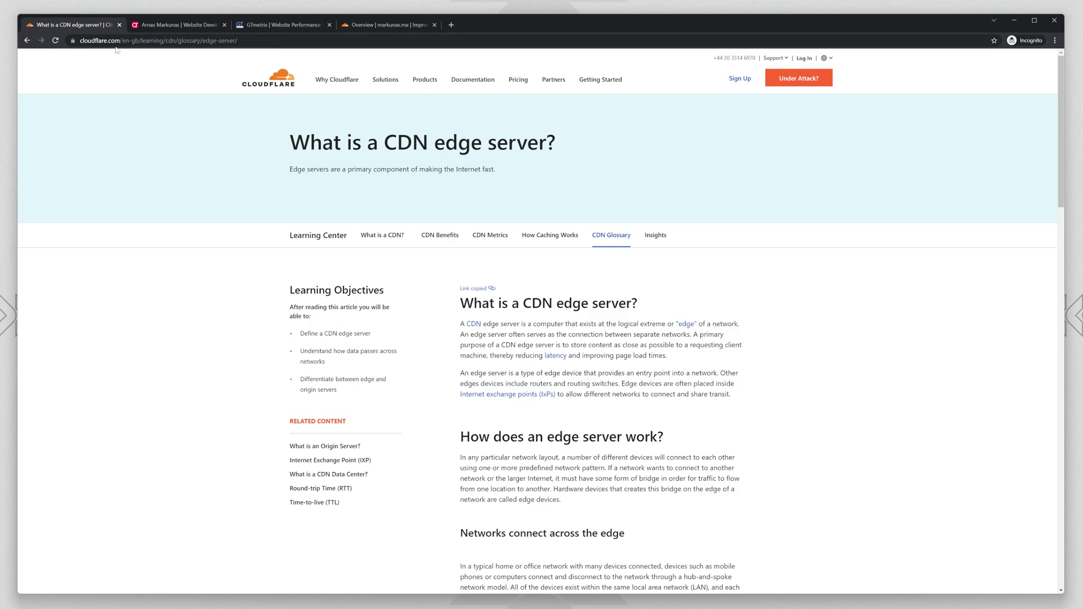
# - Read through the CDN edge server article, including how edge servers differ from origin servers and which static content they cache
pyautogui.click(236, 41)
pyautogui.click(215, 158)
pyautogui.moveTo(514, 355); pyautogui.dragTo(565, 360)
pyautogui.click(627, 365)
pyautogui.scroll(-15, 623, 364)
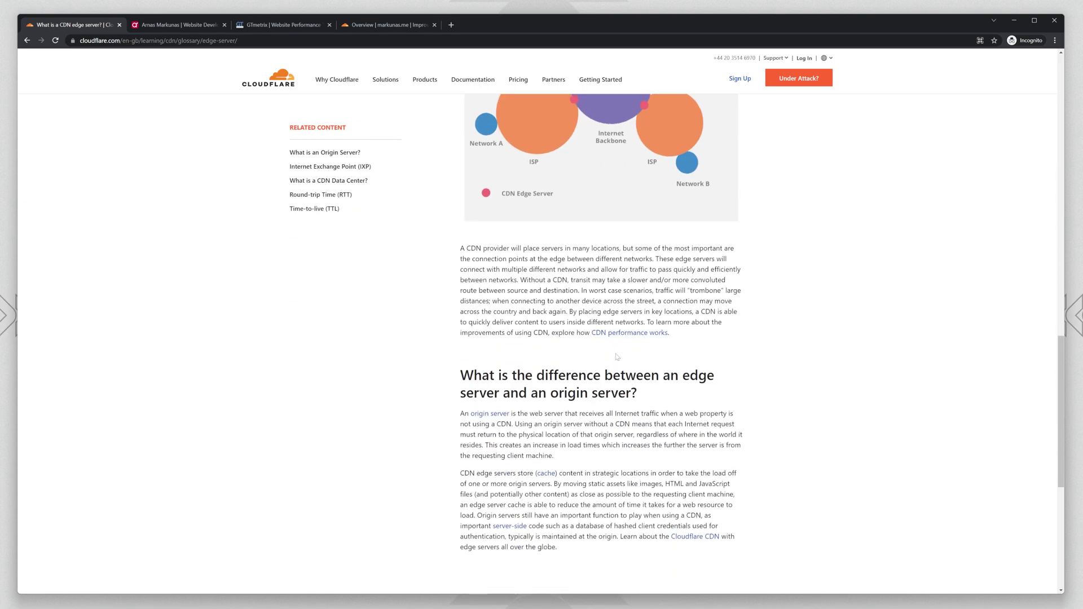
pyautogui.scroll(-4, 617, 356)
pyautogui.scroll(2, 617, 356)
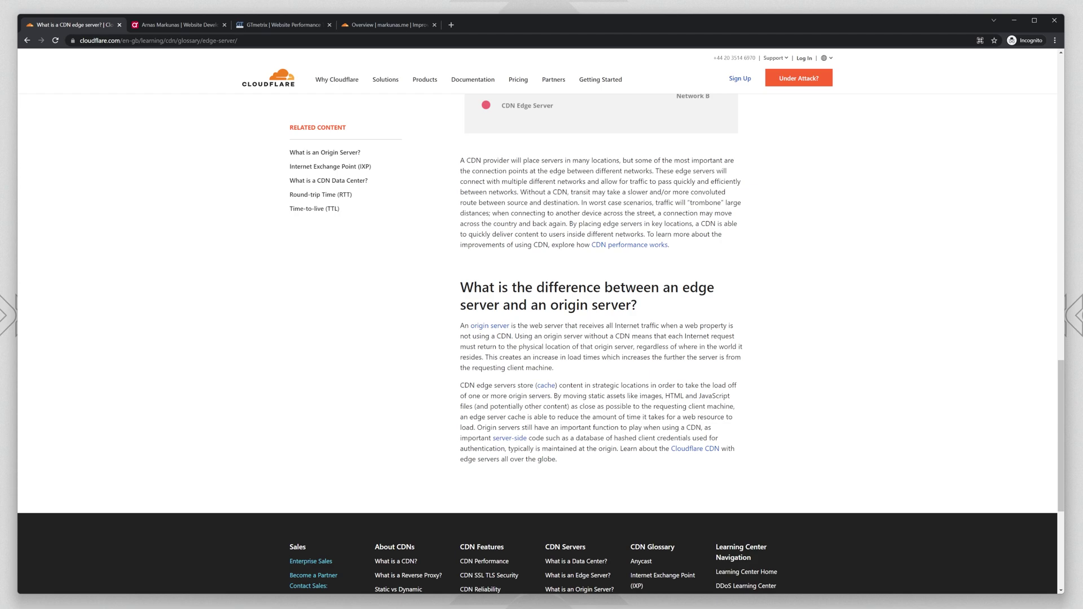
pyautogui.moveTo(664, 395); pyautogui.dragTo(702, 395)
pyautogui.click(702, 396)
pyautogui.scroll(15, 601, 339)
pyautogui.scroll(2, 540, 321)
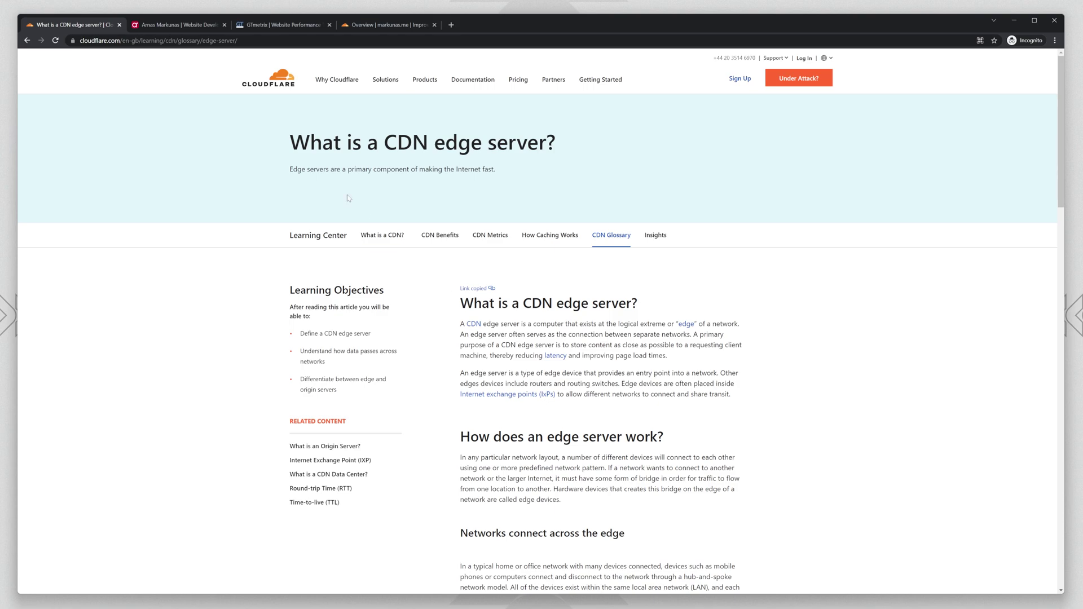
# - Copy the markunas.me site address and run a GTmetrix performance test on it
pyautogui.click(389, 25)
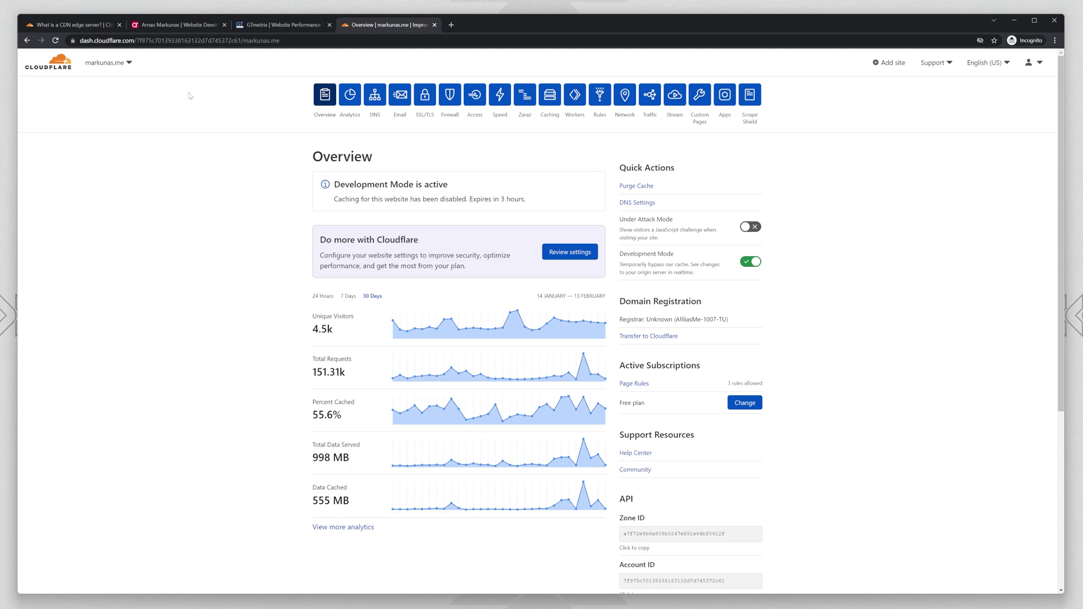
pyautogui.click(180, 24)
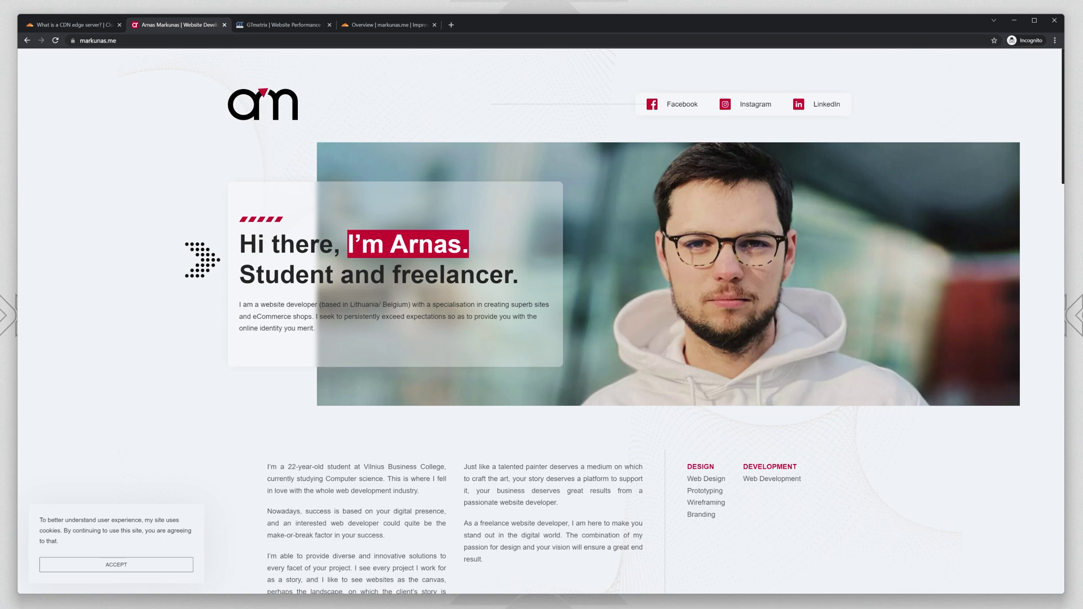
pyautogui.hotkey('ctrl', 'l')
pyautogui.hotkey('ctrl', 'c')
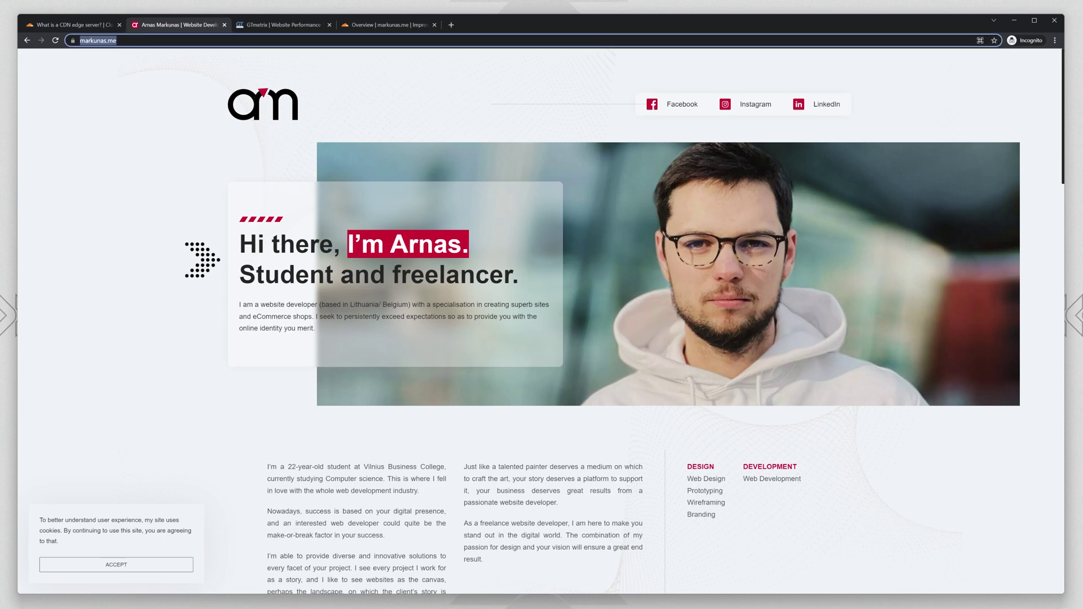
pyautogui.click(279, 25)
pyautogui.click(297, 236)
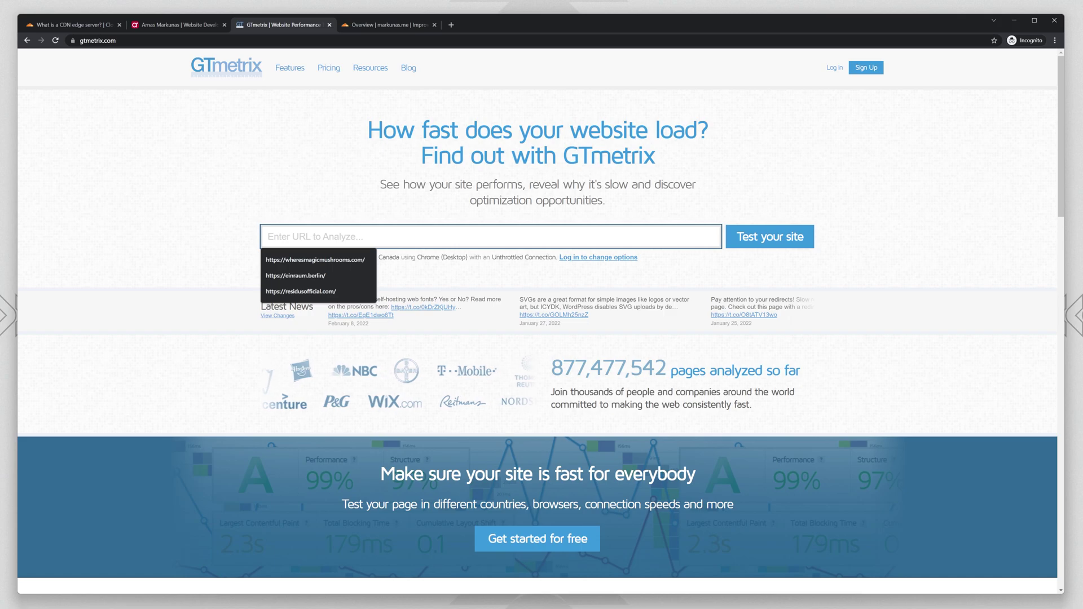
pyautogui.hotkey('ctrl', 'v')
pyautogui.press('Return')
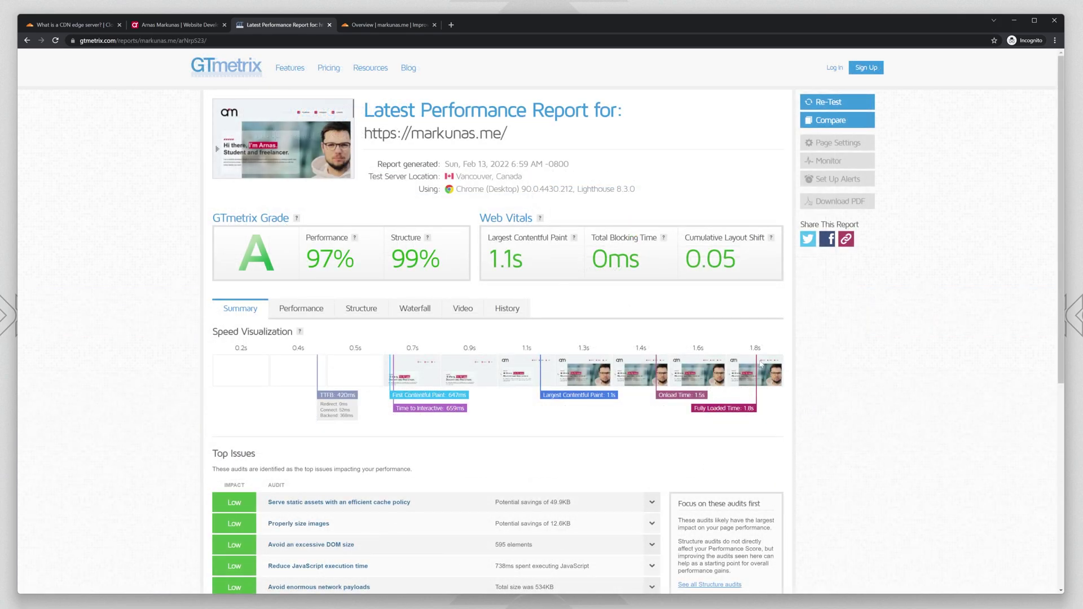
# - Examine the GTmetrix report's speed visualization and waterfall chart, including the response headers of the first page request
pyautogui.moveTo(749, 349); pyautogui.dragTo(771, 350)
pyautogui.tripleClick(770, 351)
pyautogui.click(770, 351)
pyautogui.scroll(-1, 771, 351)
pyautogui.scroll(1, 356, 330)
pyautogui.click(414, 309)
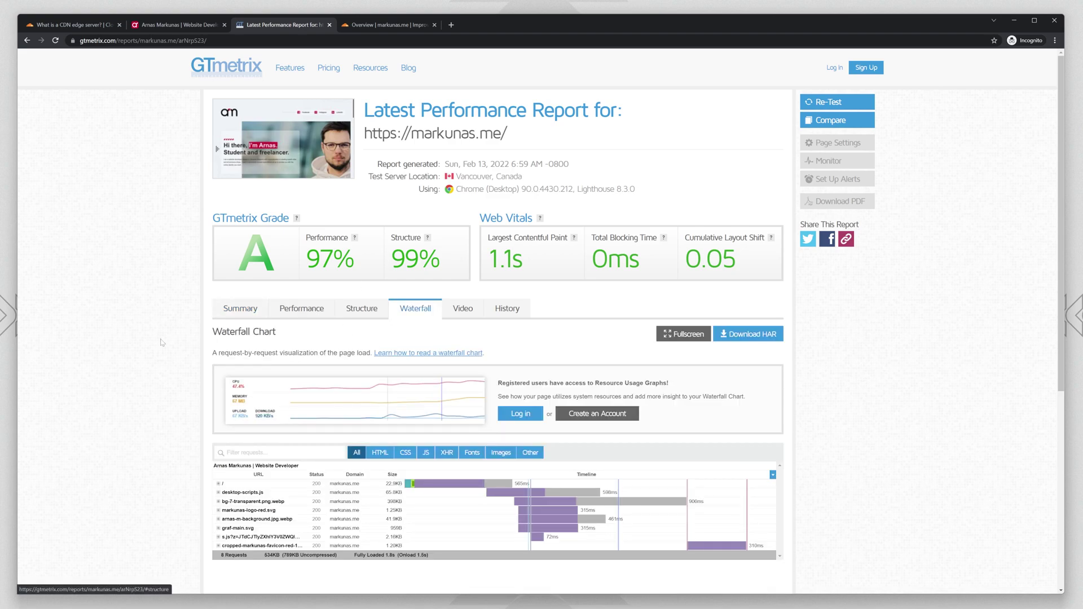
pyautogui.scroll(-3, 541, 415)
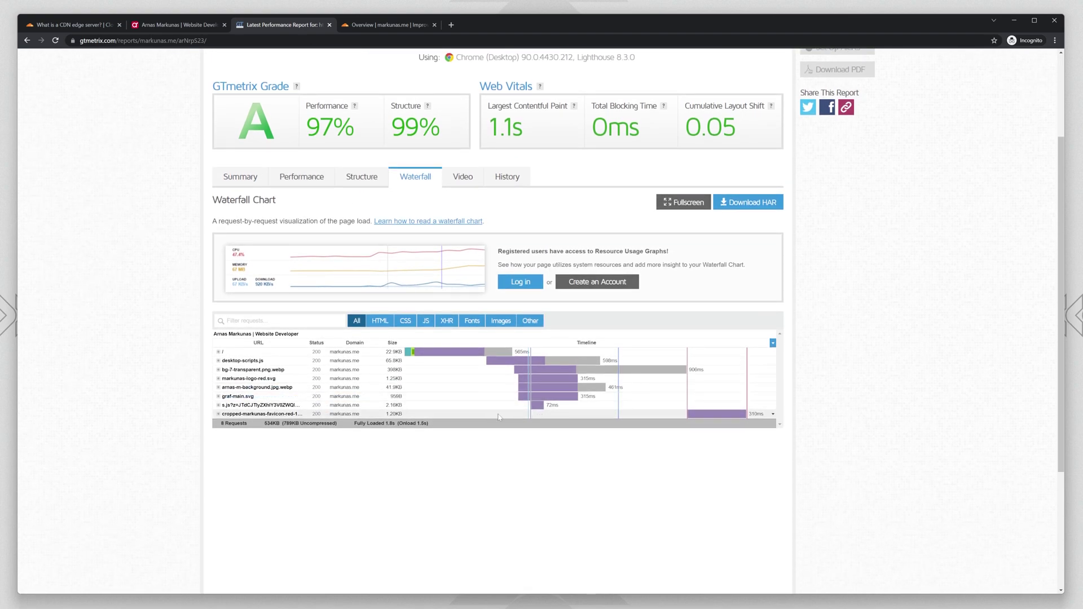
pyautogui.click(254, 187)
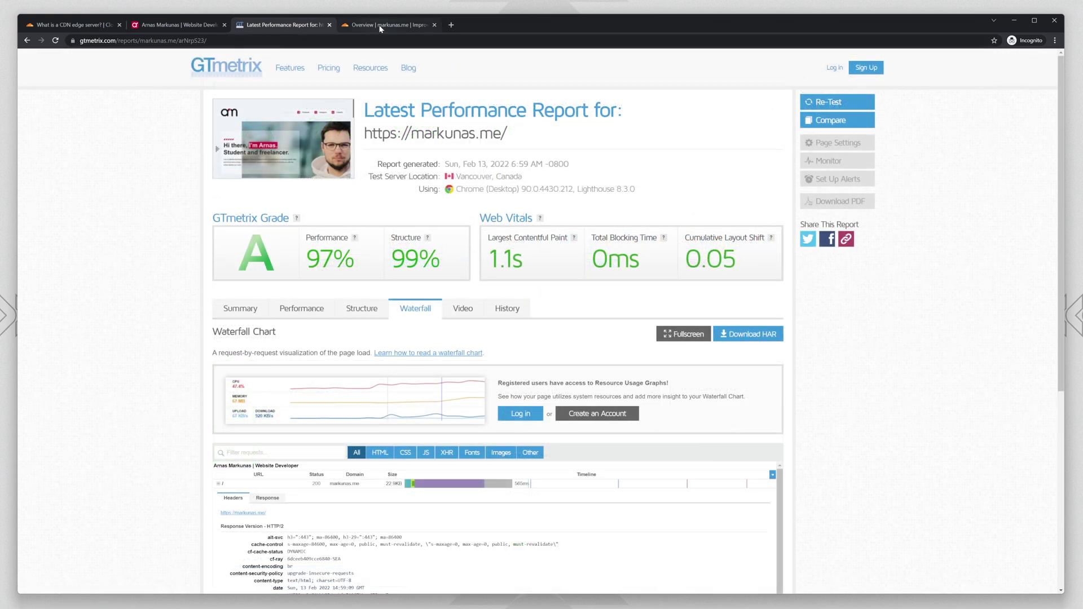
# - Turn off Development Mode for markunas.me in the Cloudflare dashboard
pyautogui.click(379, 24)
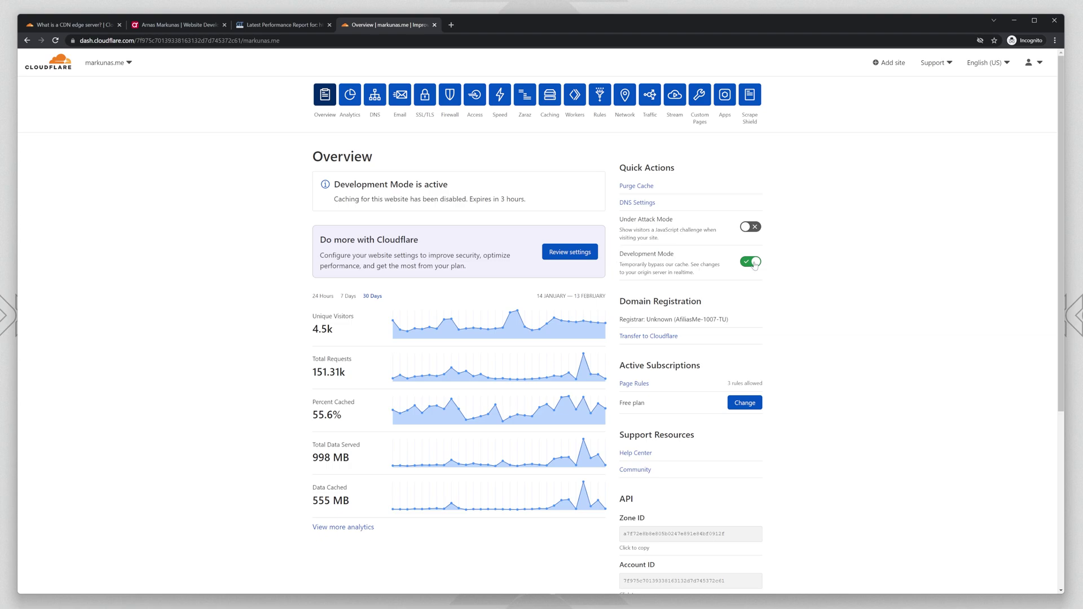
pyautogui.click(750, 262)
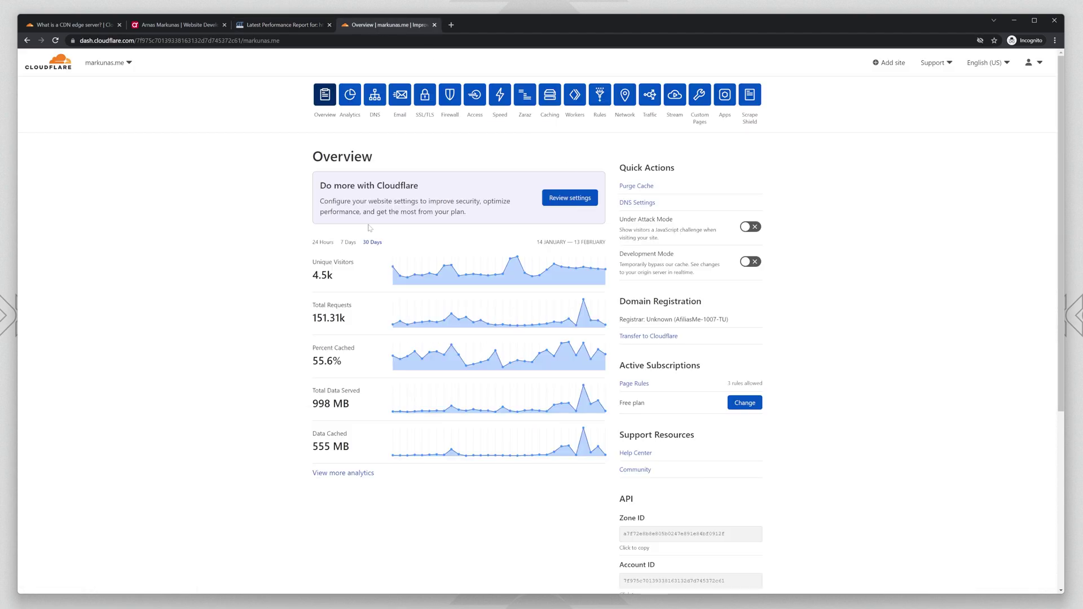
pyautogui.scroll(-3, 369, 227)
pyautogui.scroll(3, 370, 228)
pyautogui.click(550, 95)
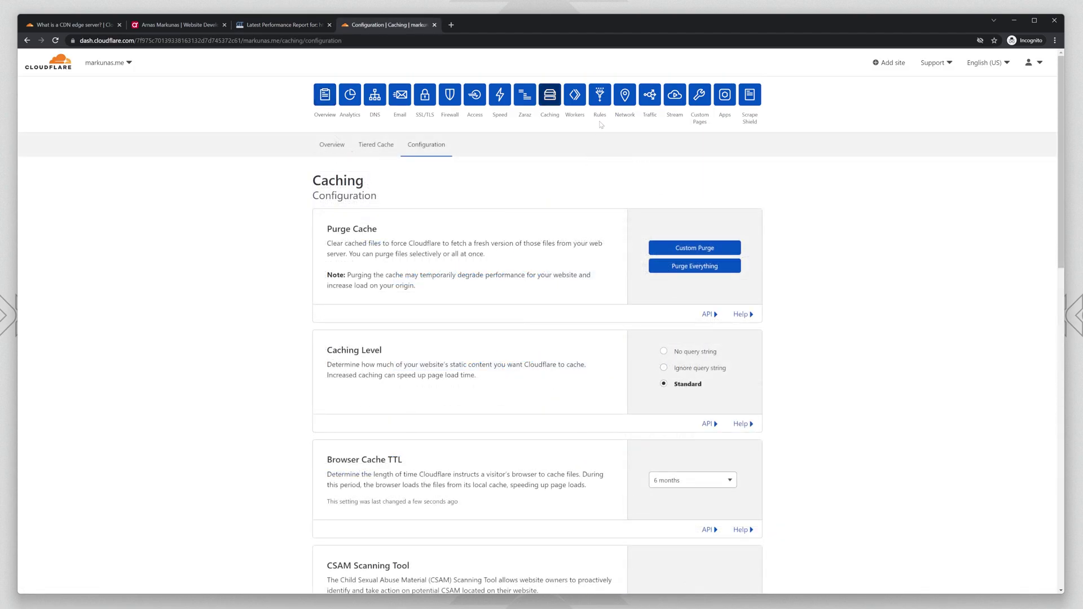
pyautogui.click(599, 98)
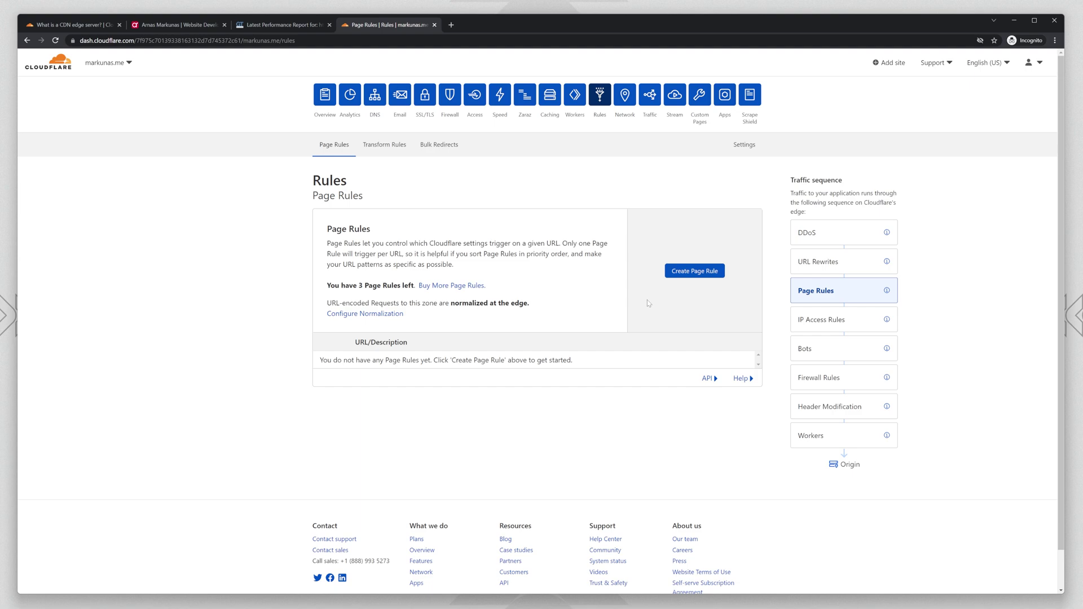
pyautogui.click(693, 275)
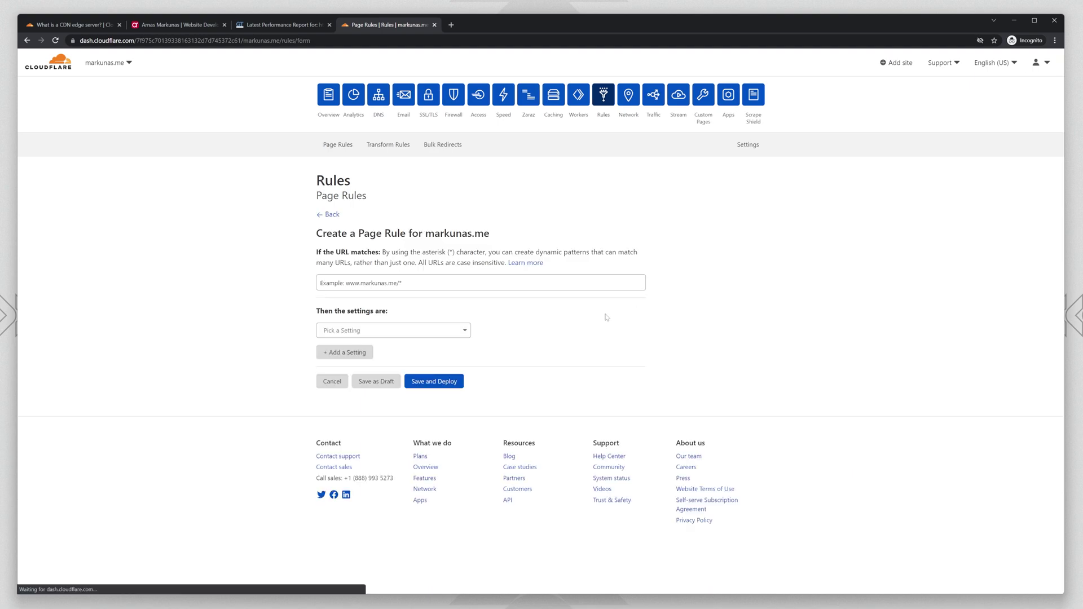
pyautogui.click(375, 288)
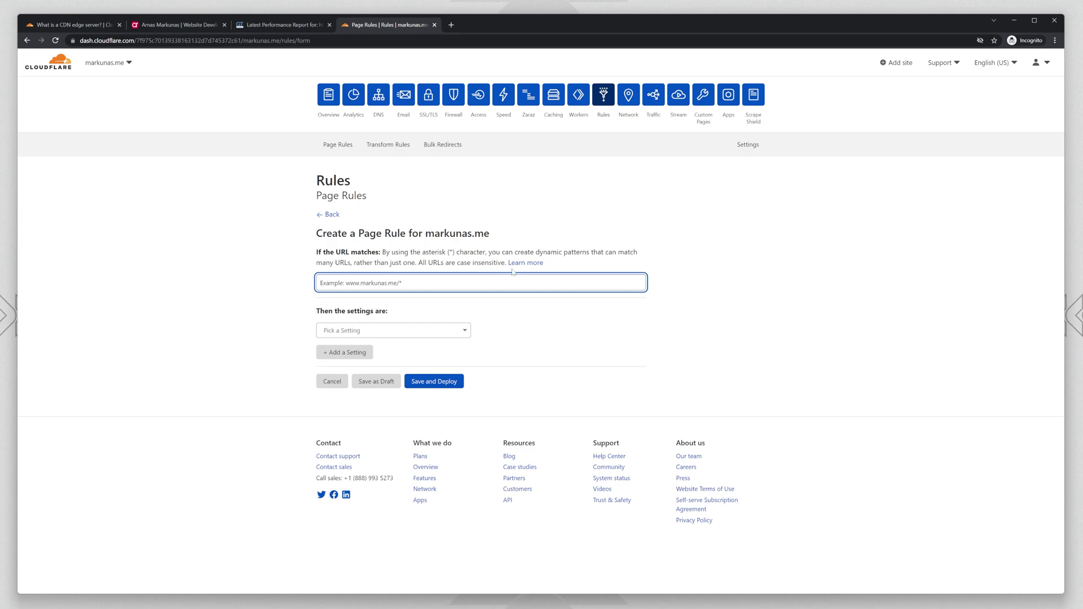
pyautogui.click(177, 24)
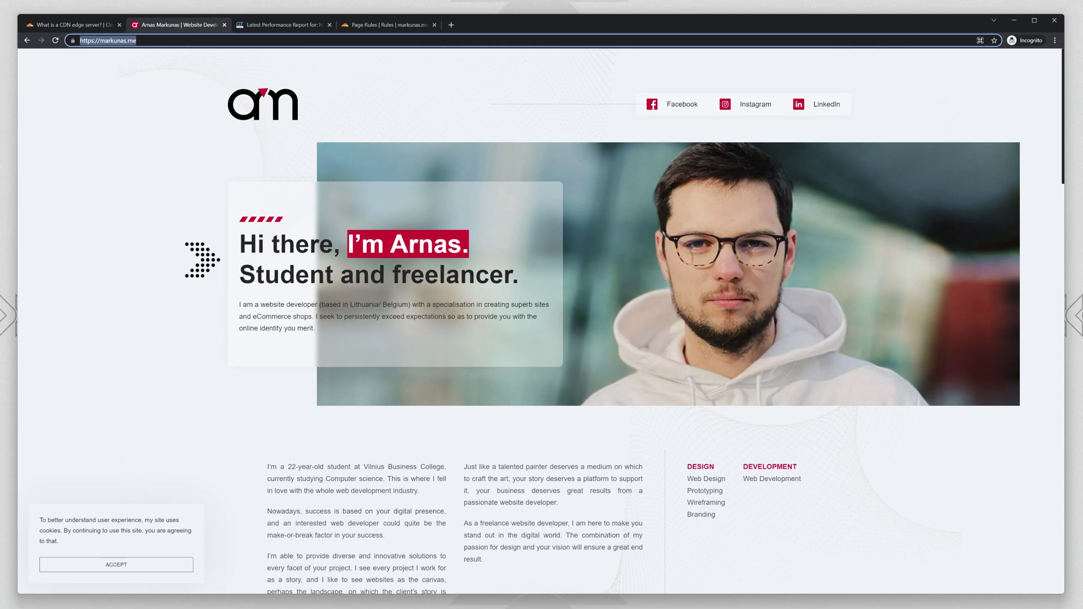
pyautogui.click(409, 25)
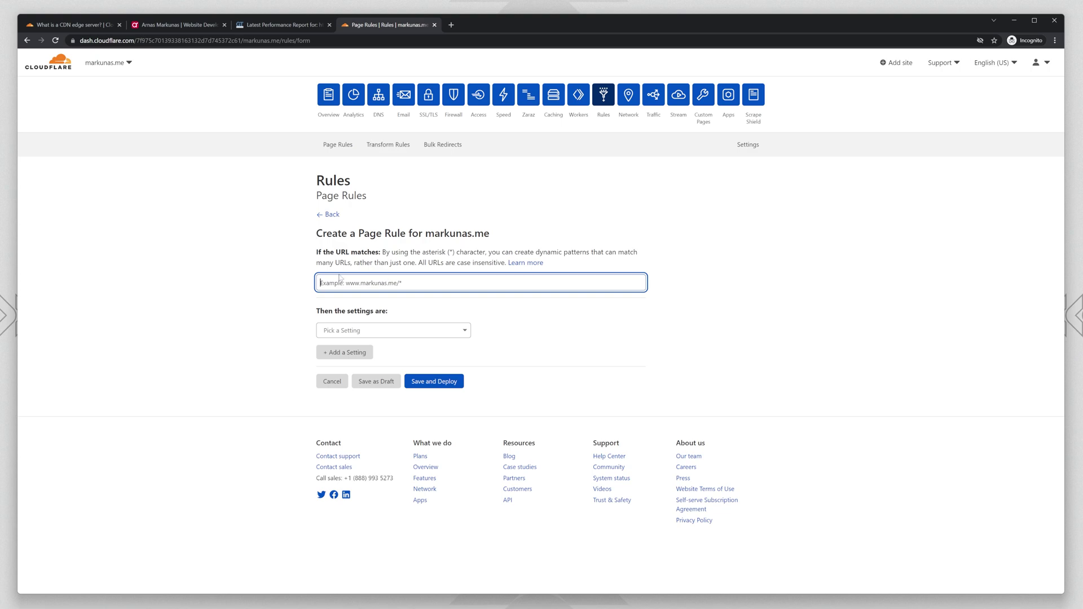
pyautogui.write('https://markunas.me/*')
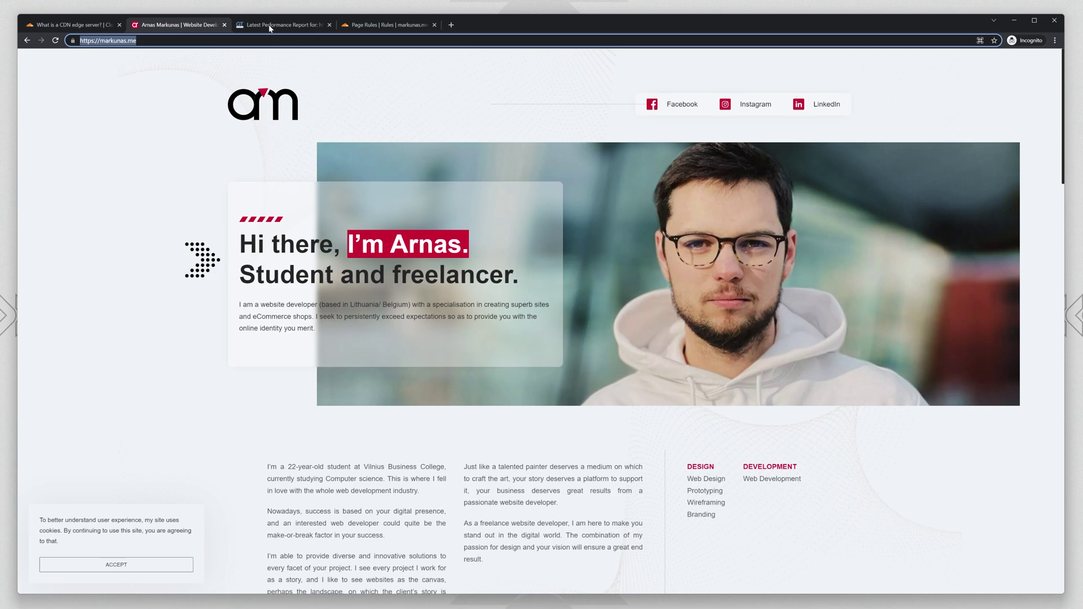
# - Review the Cloudflare Speed optimization settings, especially Auto Minify, Brotli, Early Hints and the WordPress platform optimization
pyautogui.click(385, 25)
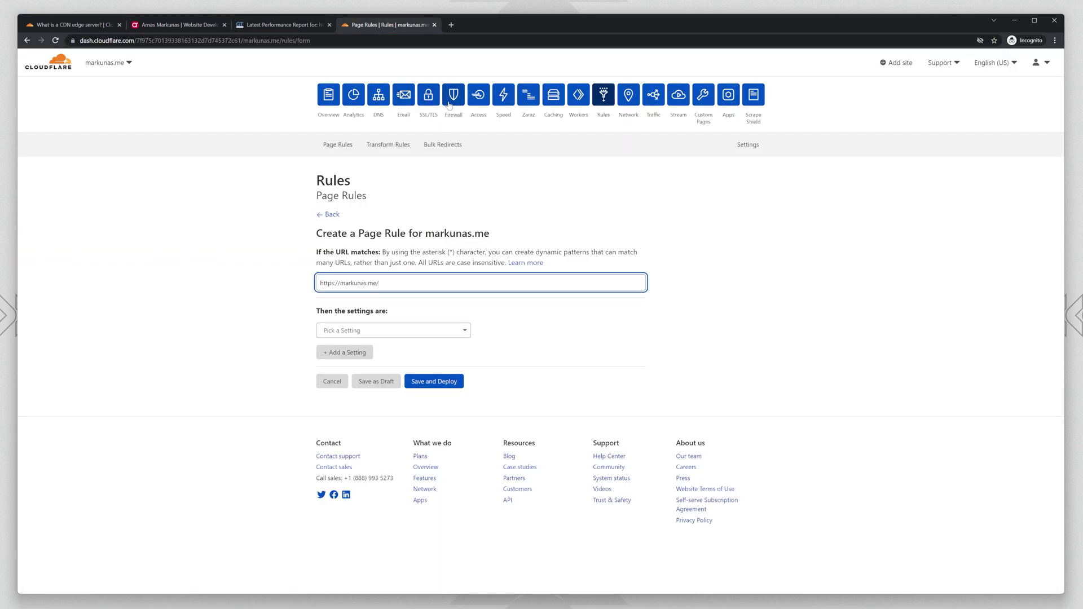
pyautogui.click(510, 99)
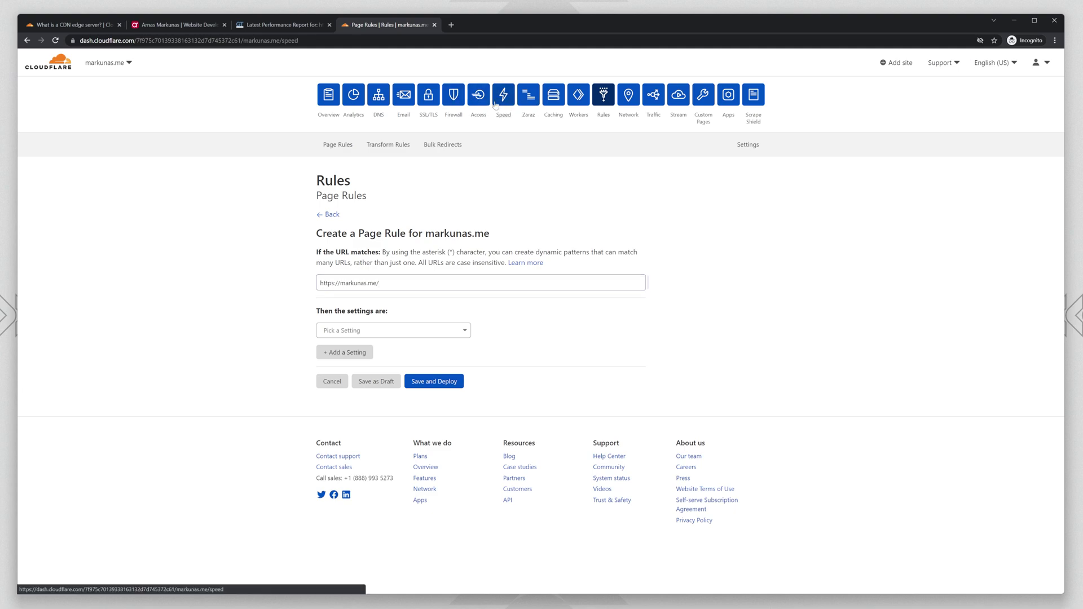
pyautogui.click(376, 145)
pyautogui.scroll(-1, 540, 339)
pyautogui.scroll(-9, 537, 338)
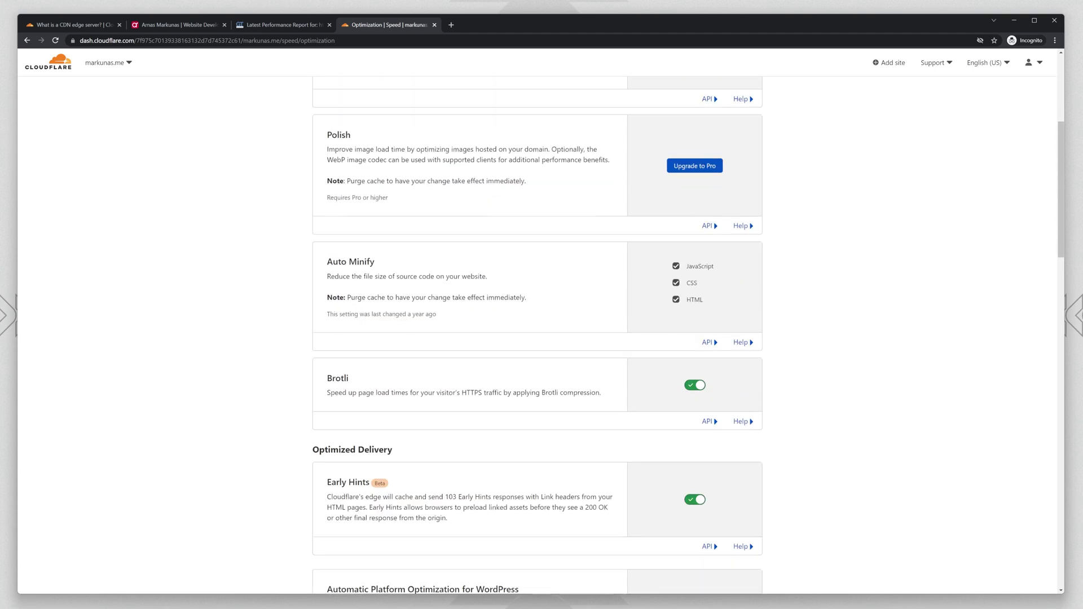
pyautogui.moveTo(327, 239); pyautogui.dragTo(493, 247)
pyautogui.click(493, 247)
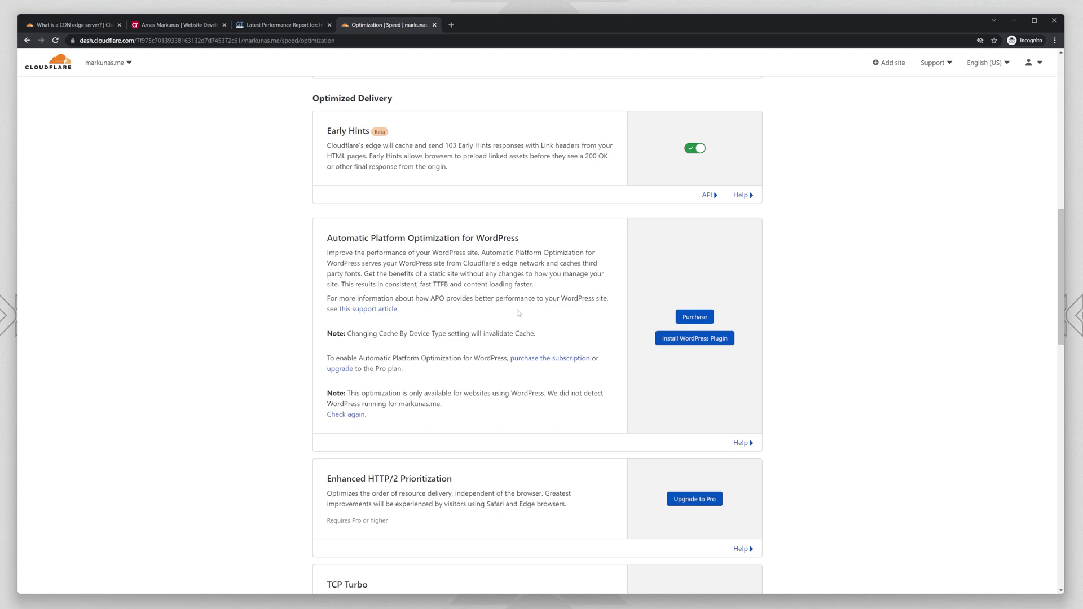
pyautogui.scroll(10, 525, 294)
pyautogui.click(598, 95)
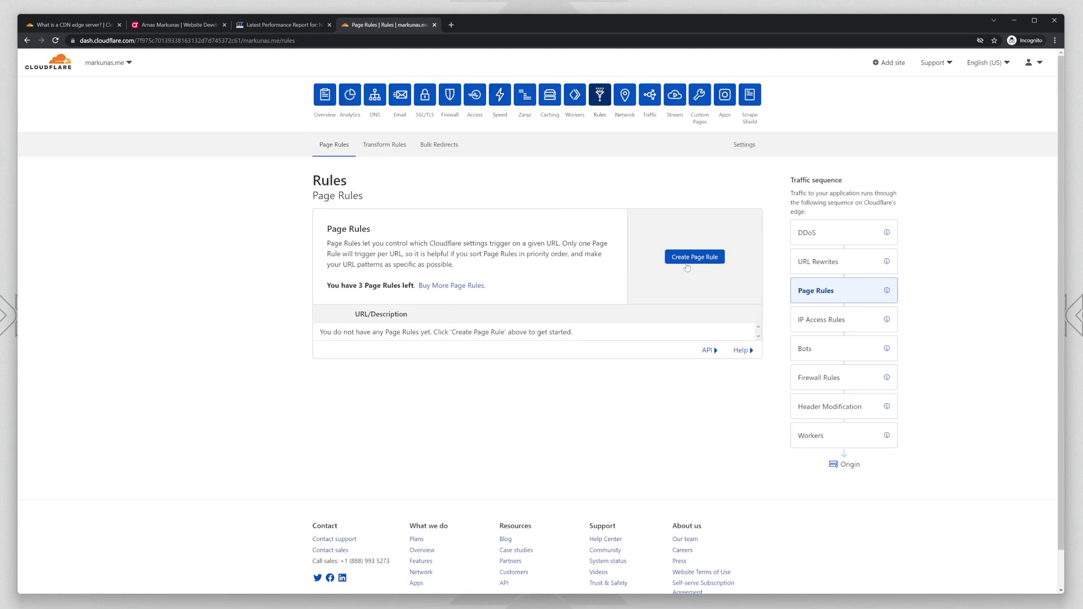
pyautogui.click(685, 262)
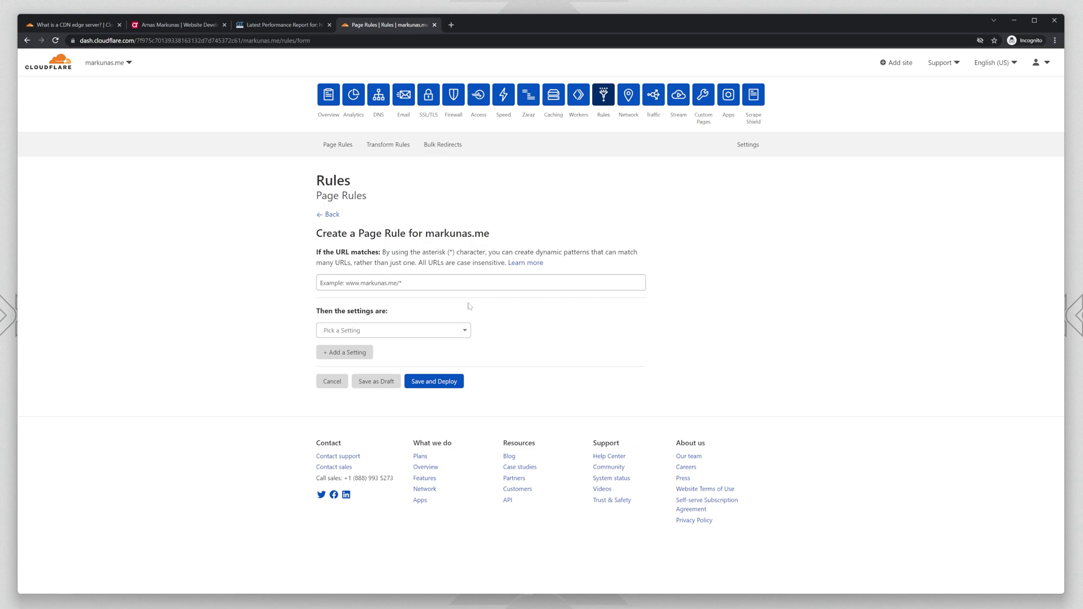
pyautogui.click(448, 283)
pyautogui.click(137, 25)
pyautogui.hotkey('ctrl', 'c')
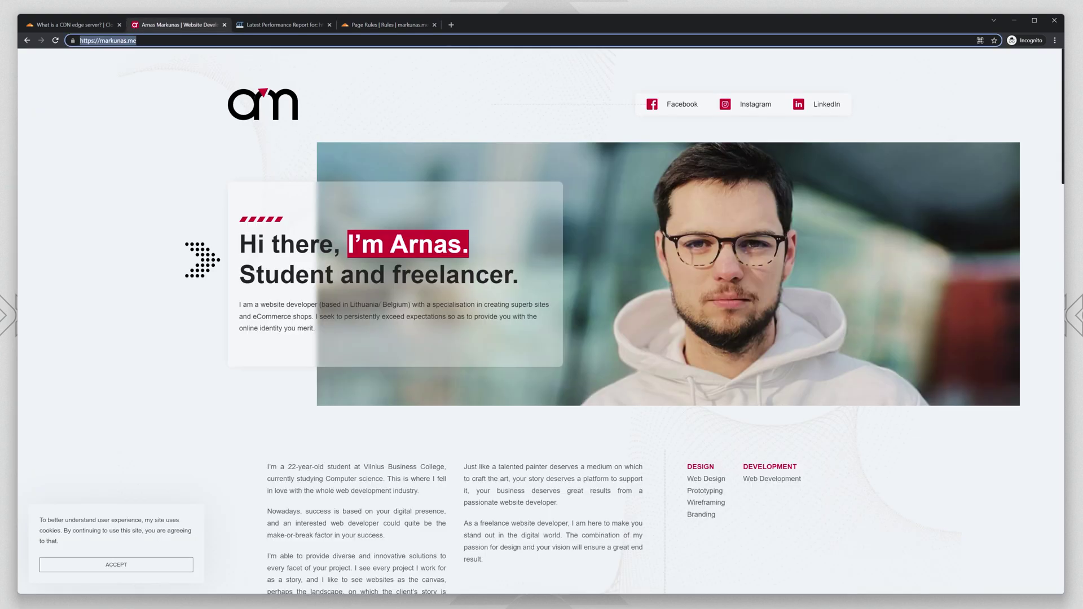
pyautogui.click(395, 25)
pyautogui.hotkey('ctrl', 'v')
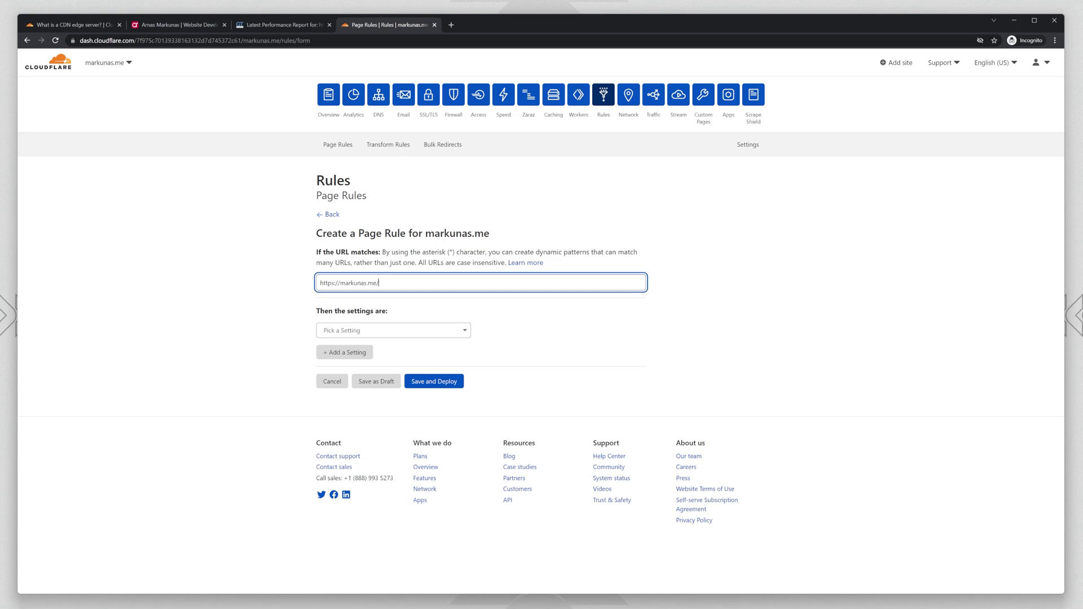
# - Look through the markunas.me homepage from its header down to the contact section and back
pyautogui.click(177, 27)
pyautogui.scroll(-15, 507, 367)
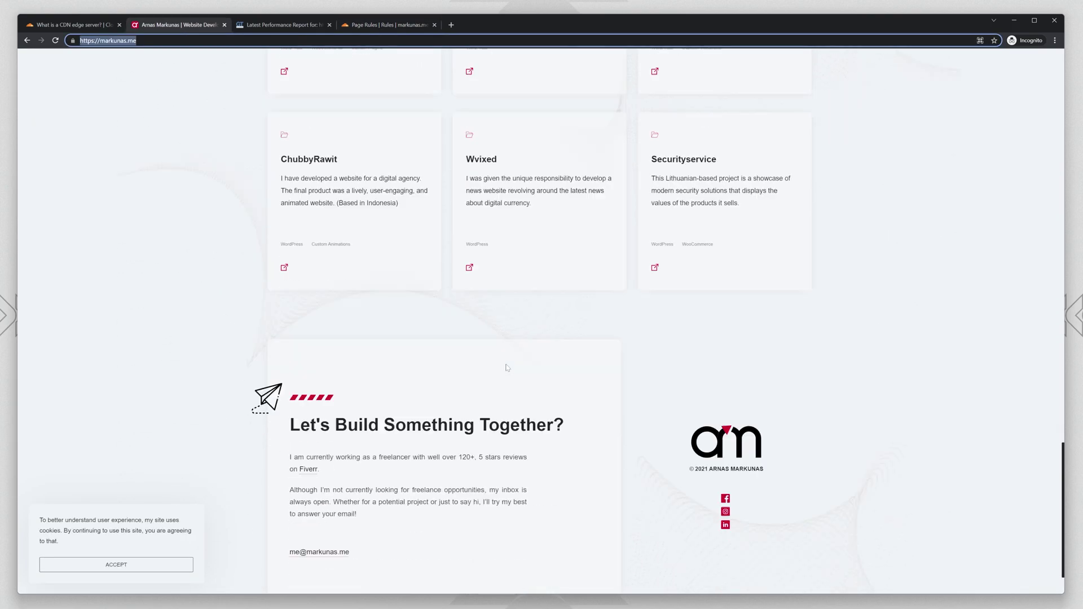
pyautogui.scroll(-1, 507, 367)
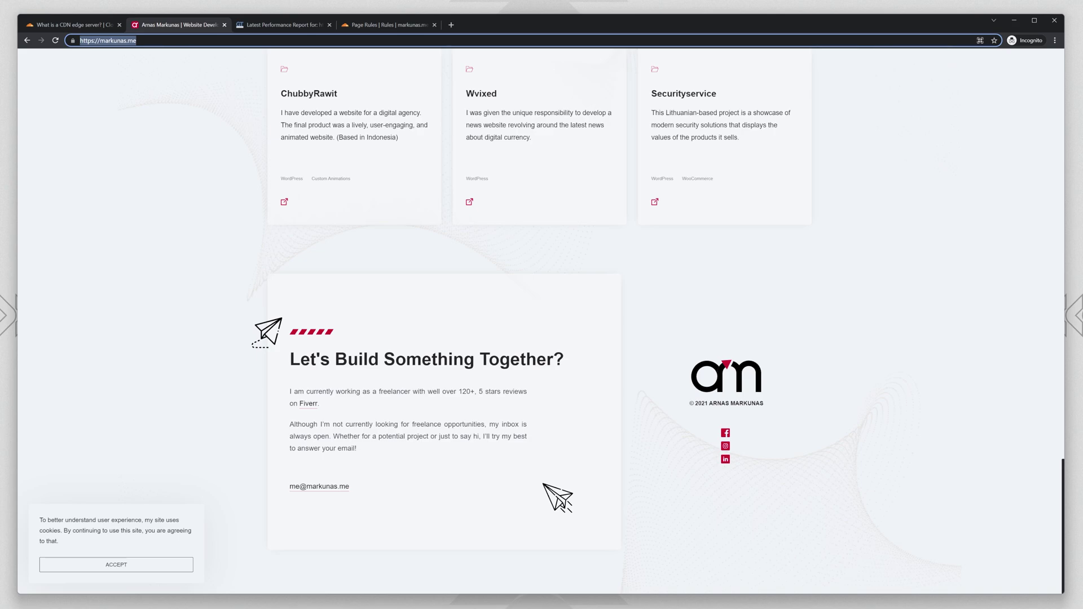
pyautogui.scroll(20, 496, 353)
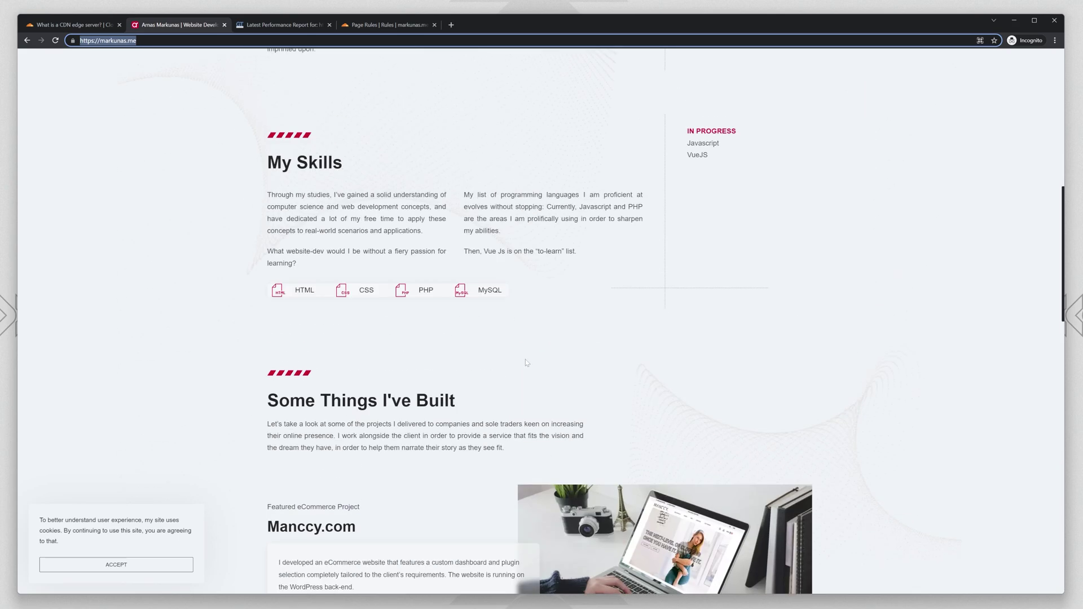
pyautogui.scroll(-12, 511, 333)
pyautogui.scroll(15, 489, 293)
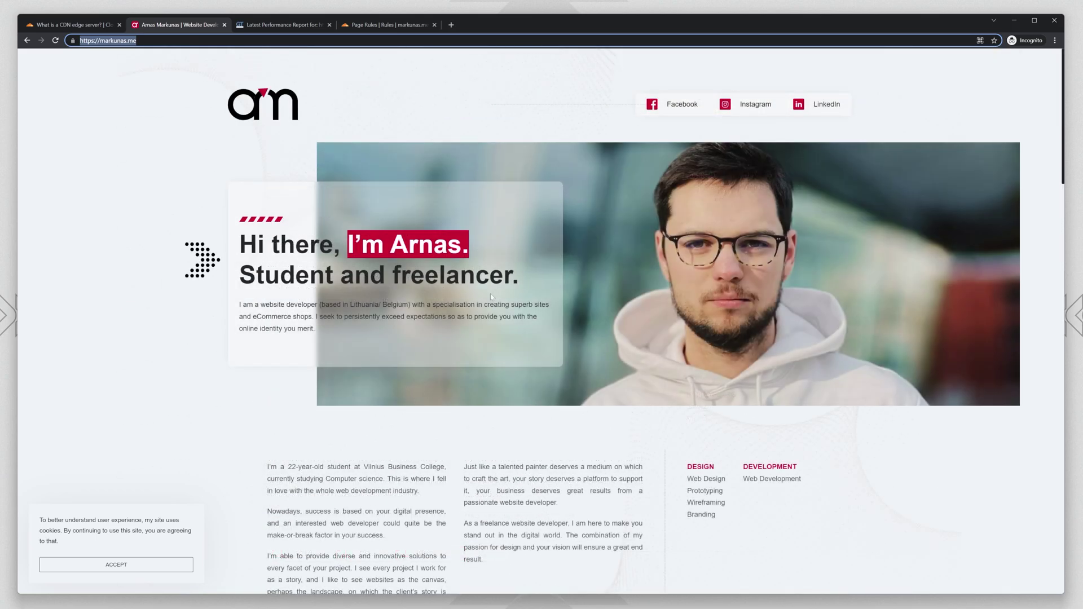
pyautogui.click(389, 25)
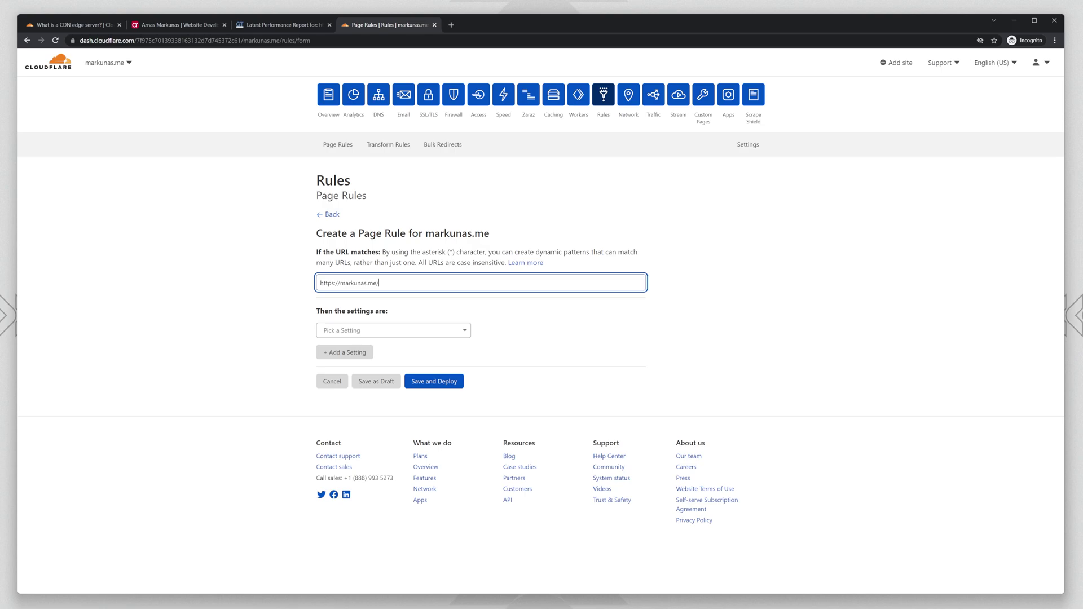
pyautogui.moveTo(340, 283); pyautogui.dragTo(260, 283)
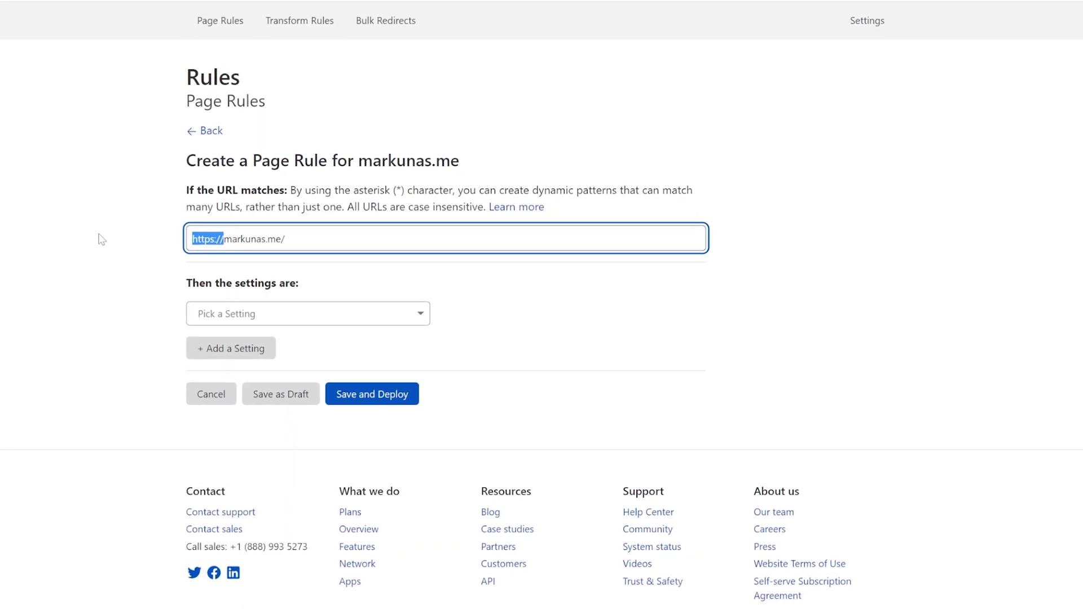
pyautogui.press('BackSpace')
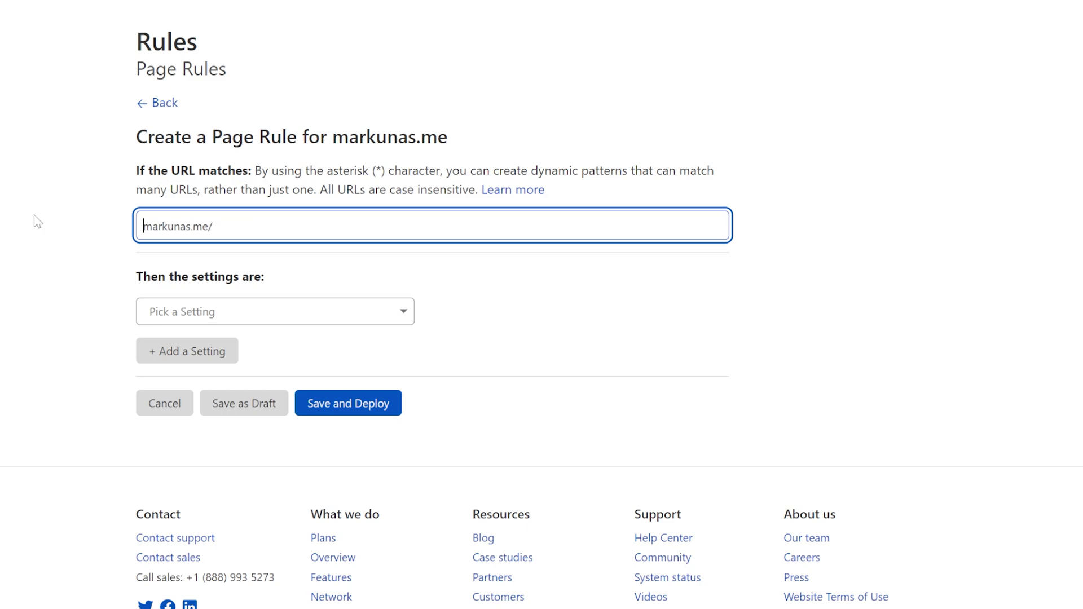
# - Add wildcards to both ends of the page rule's URL pattern, making it *markunas.me/*
pyautogui.write('*')
pyautogui.press('End')
pyautogui.write('*')
pyautogui.click(11, 269)
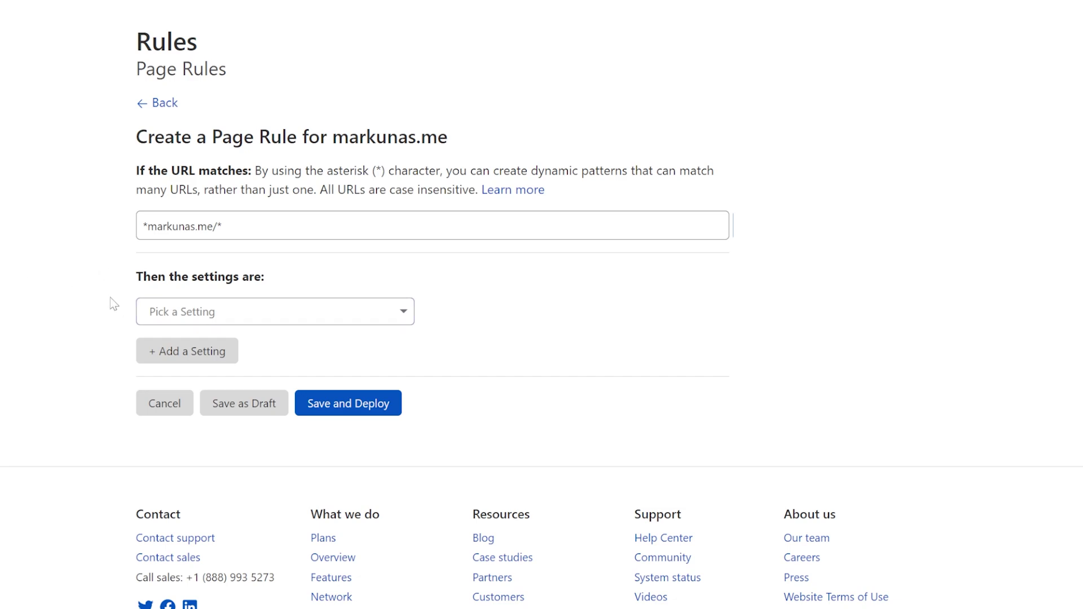
# - Add the Cache Level setting to the page rule and set it to Cache Everything
pyautogui.click(224, 312)
pyautogui.click(264, 561)
pyautogui.click(451, 311)
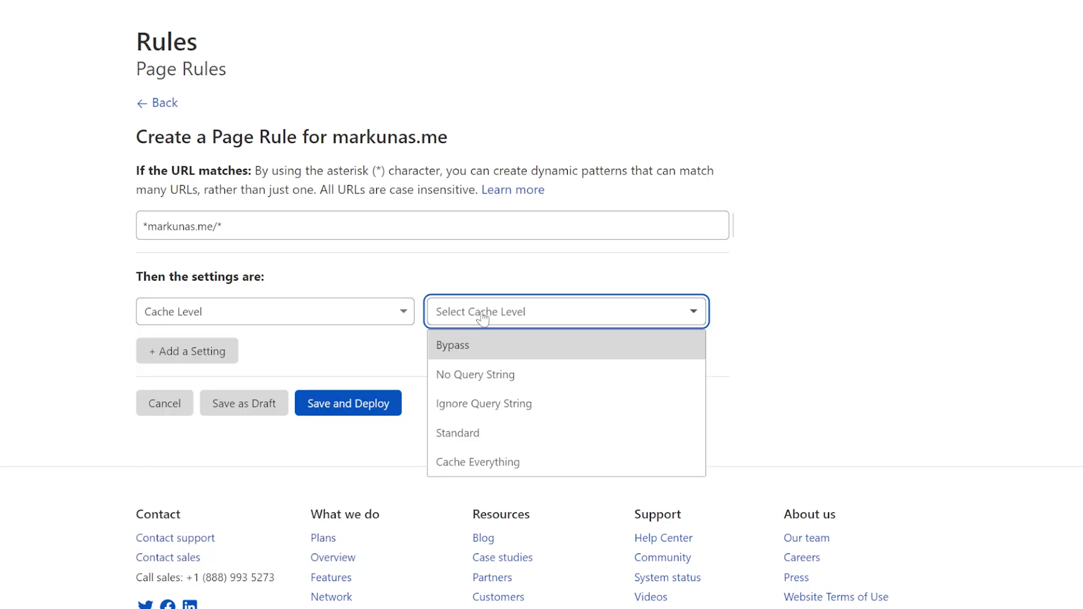
pyautogui.click(499, 474)
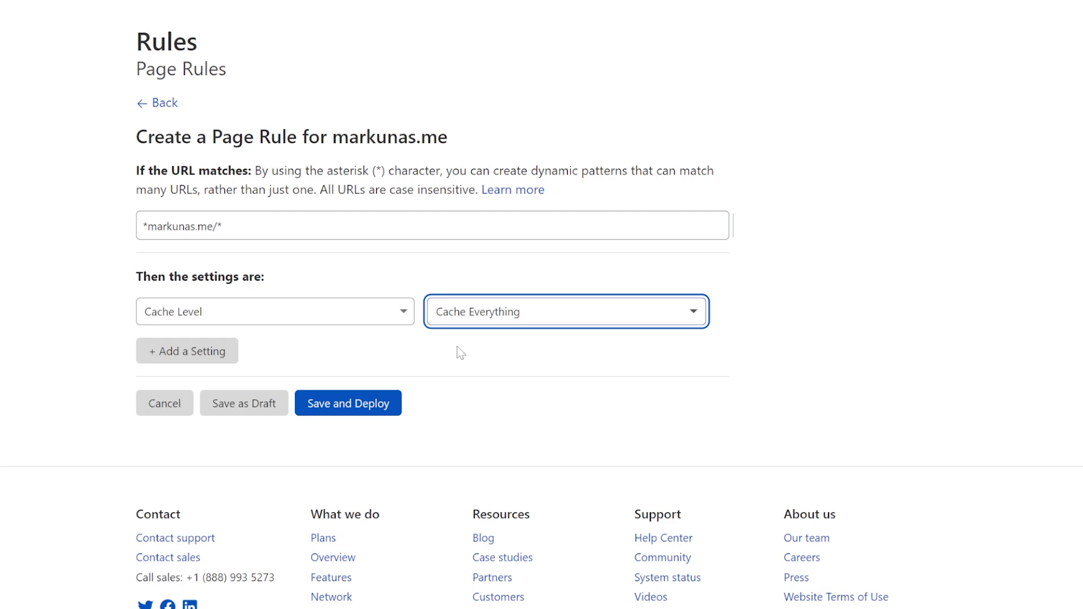
# - Add a Browser Cache TTL setting to the page rule with a duration of a month
pyautogui.click(170, 349)
pyautogui.click(201, 334)
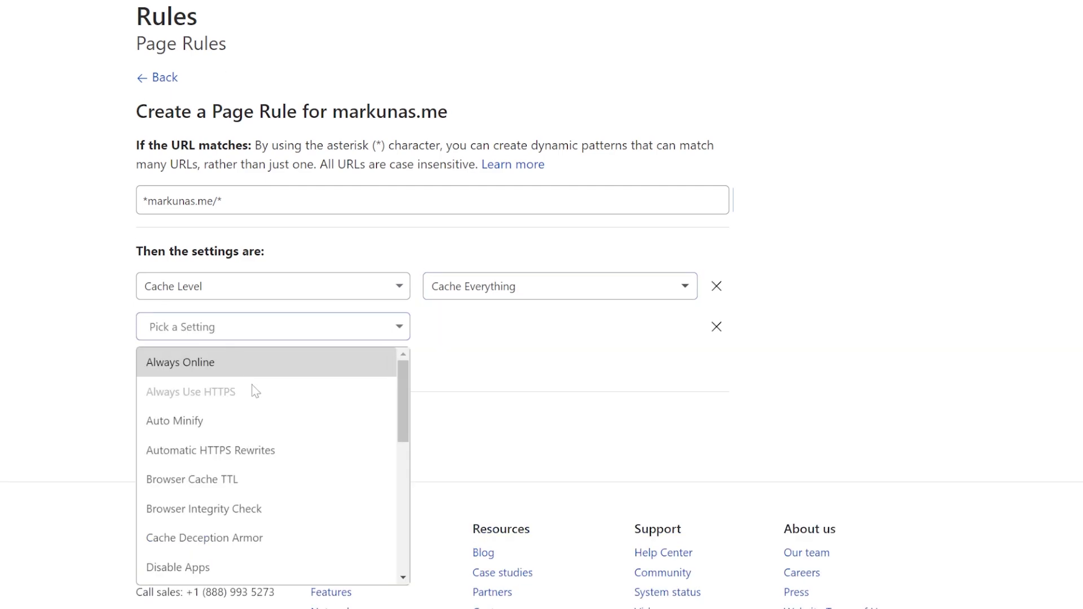
pyautogui.click(247, 480)
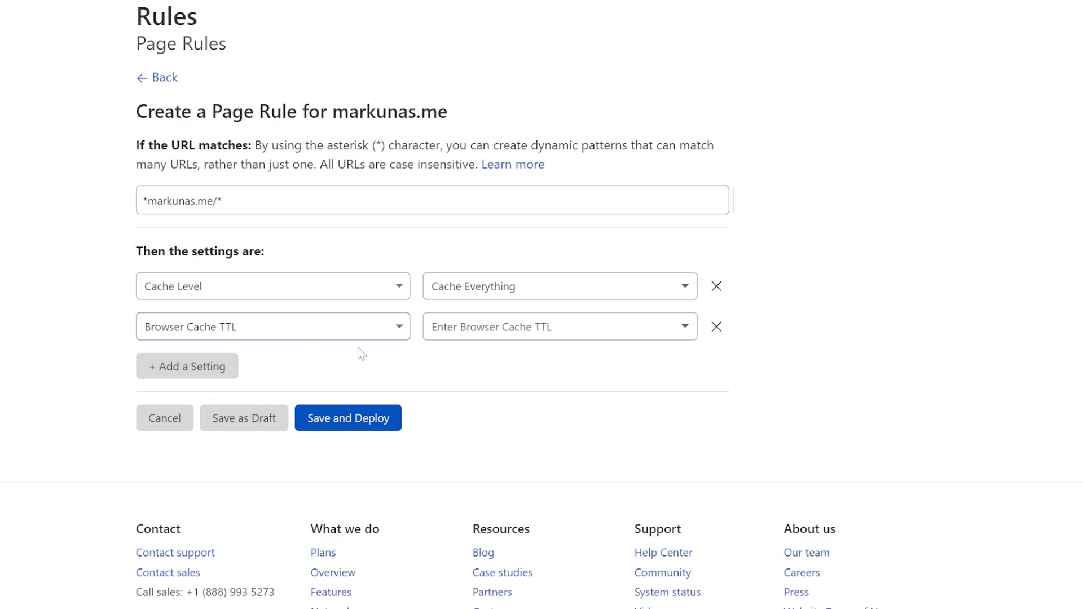
pyautogui.click(516, 332)
pyautogui.scroll(-8, 483, 466)
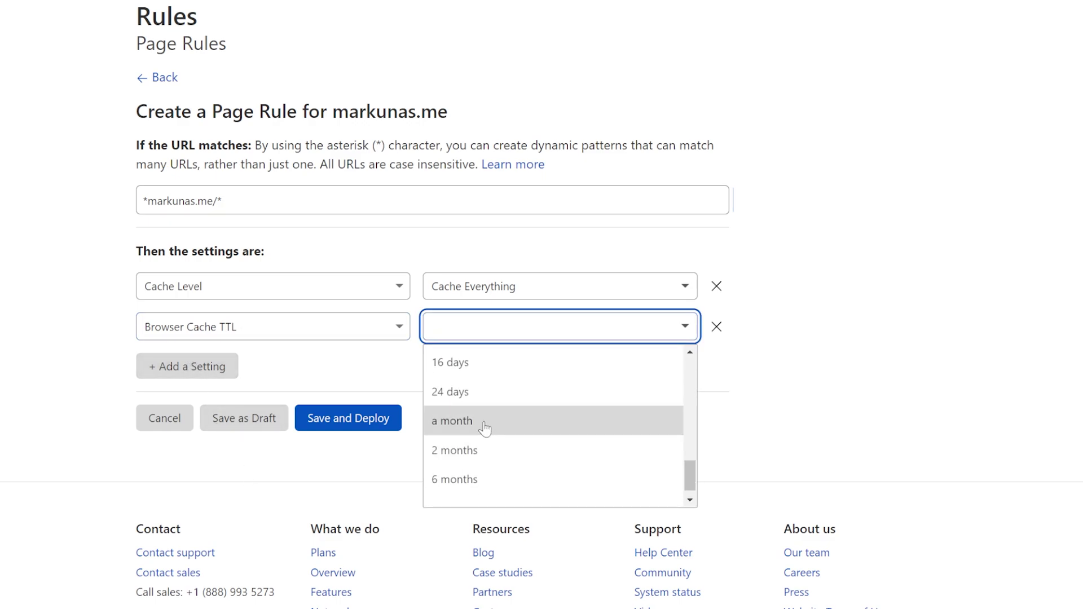
pyautogui.click(484, 427)
pyautogui.click(463, 333)
pyautogui.scroll(-1, 509, 446)
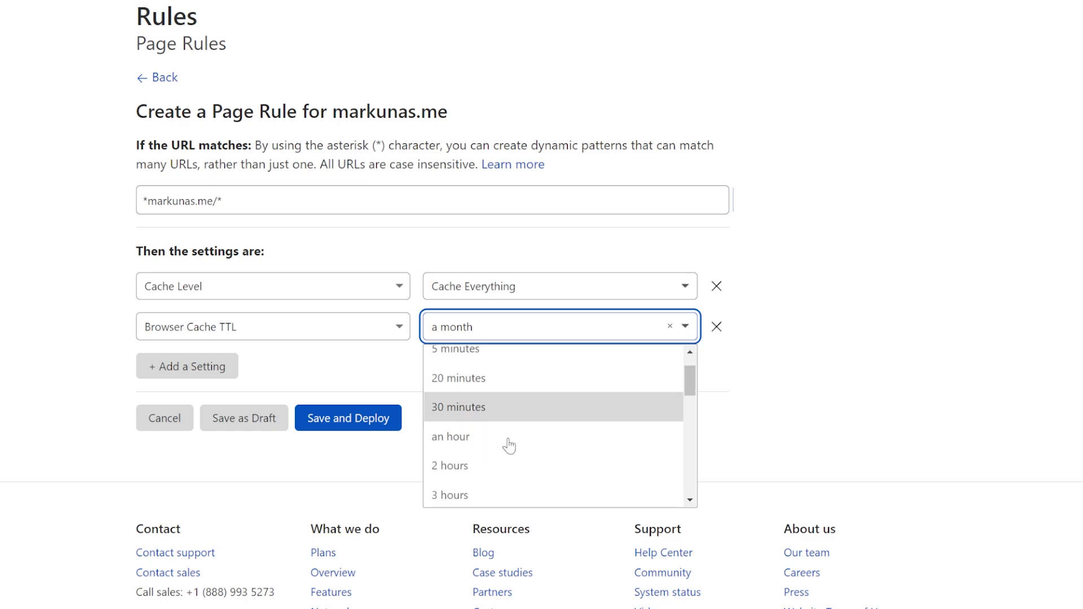
pyautogui.scroll(-1, 510, 446)
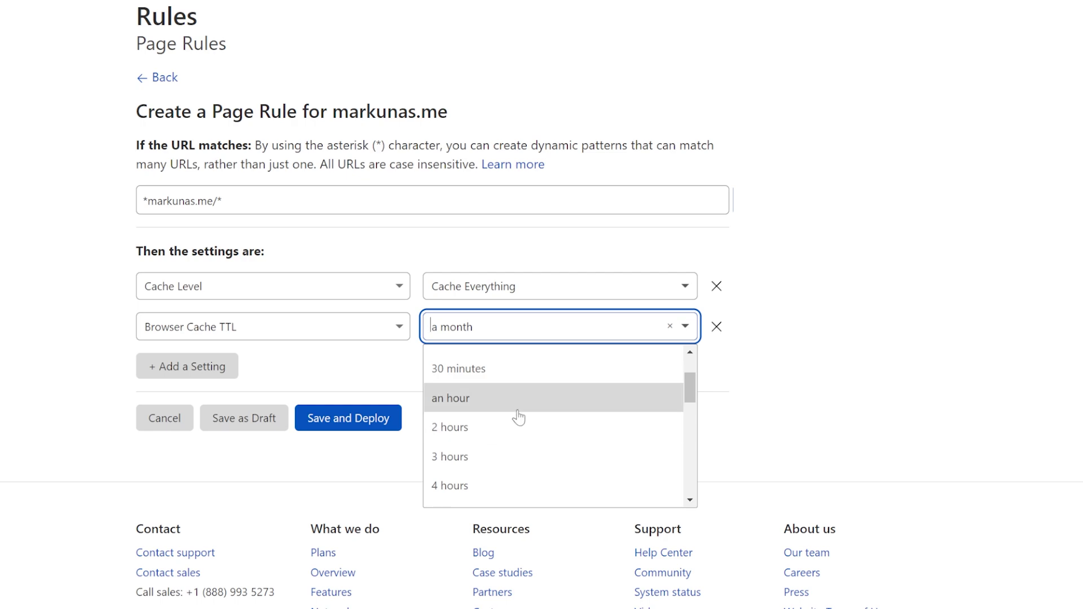
pyautogui.scroll(-4, 497, 440)
pyautogui.press('Escape')
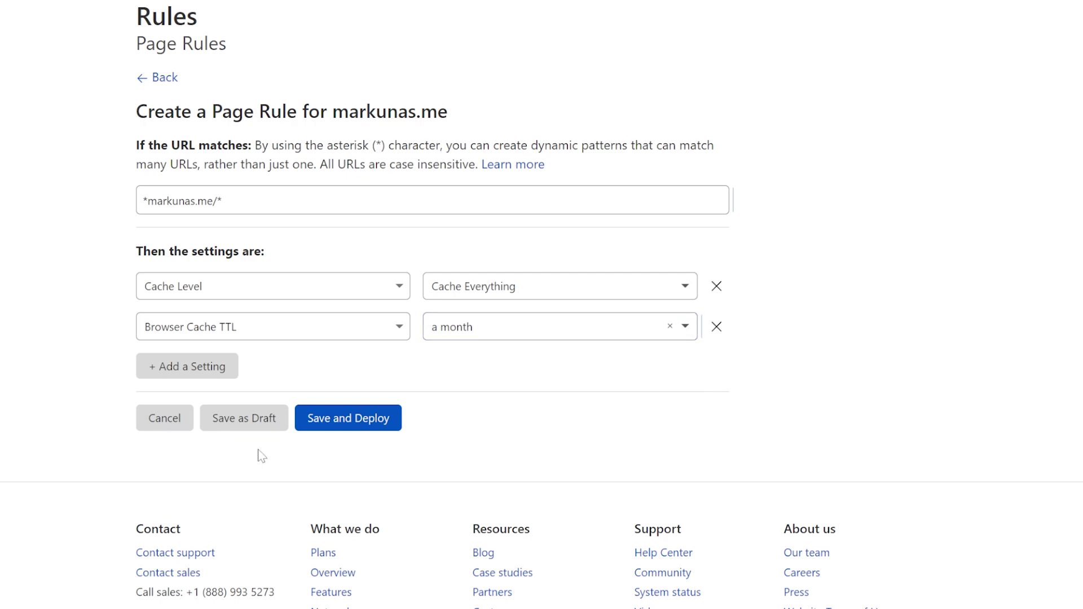
# - Add an Edge Cache TTL setting to the page rule with a duration of a month
pyautogui.click(187, 366)
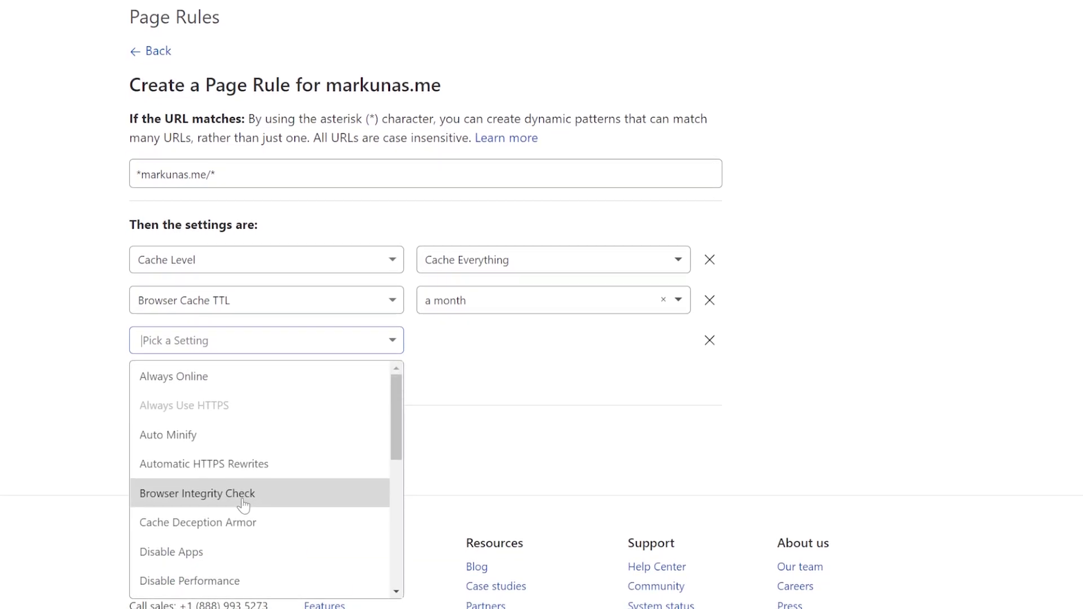
pyautogui.scroll(-5, 282, 485)
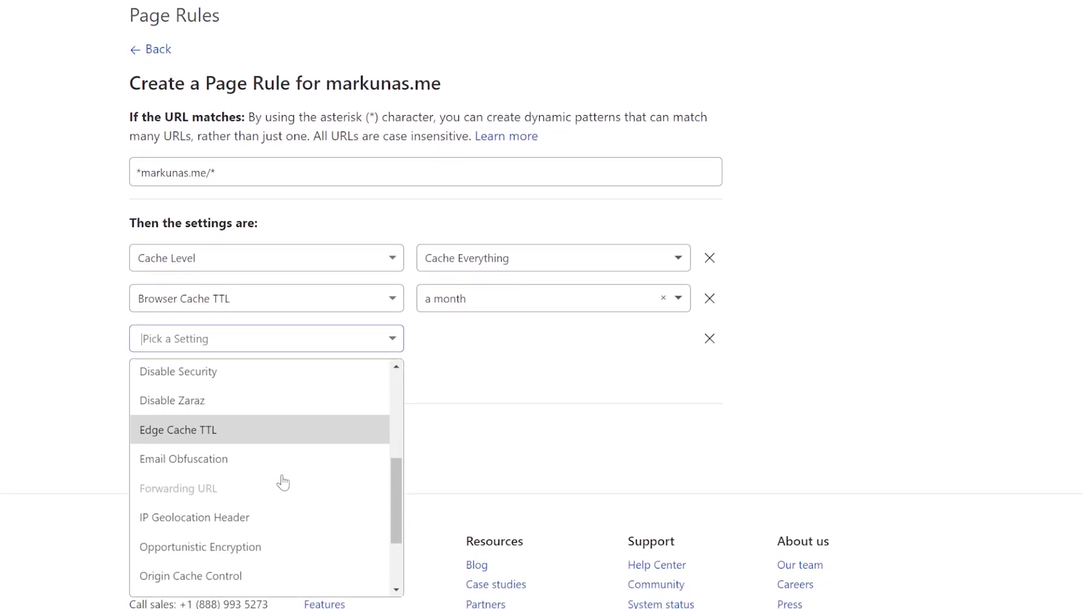
pyautogui.click(199, 435)
pyautogui.click(462, 337)
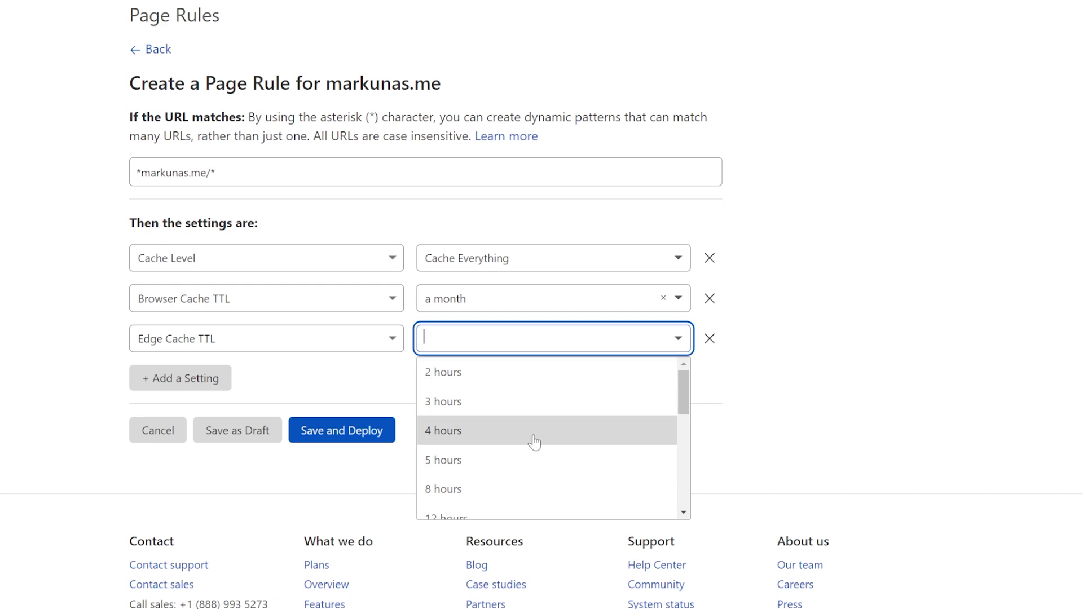
pyautogui.scroll(-6, 525, 445)
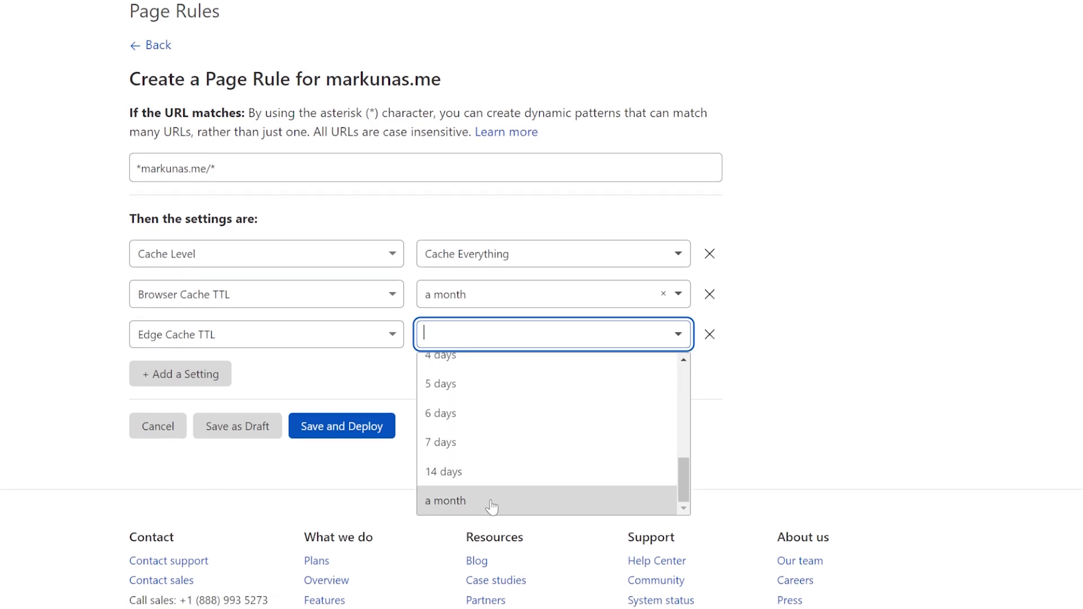
pyautogui.click(491, 501)
pyautogui.scroll(1, 496, 451)
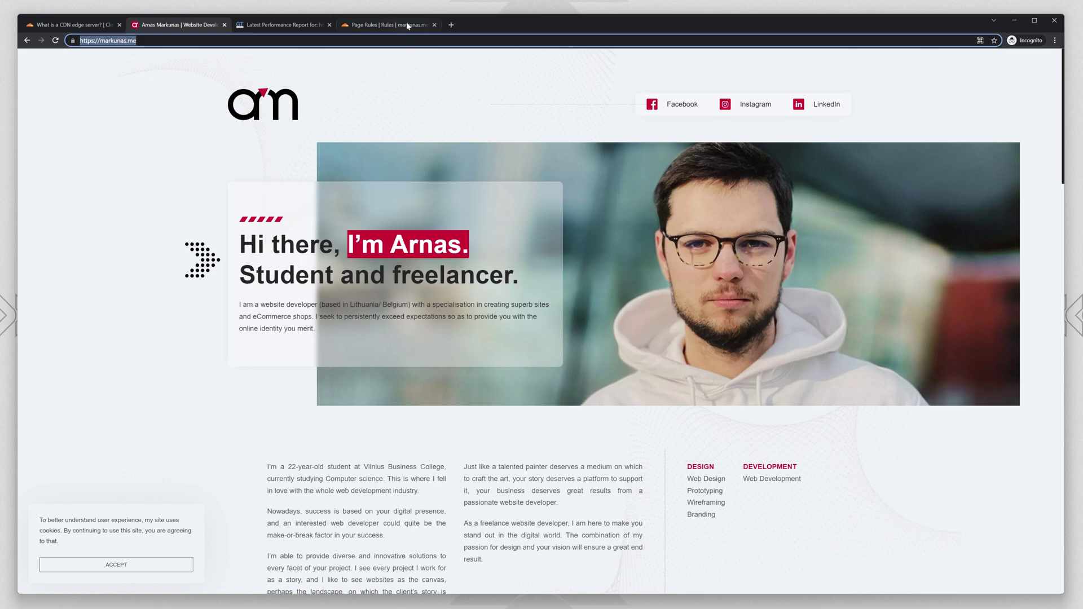
pyautogui.click(389, 25)
pyautogui.click(495, 377)
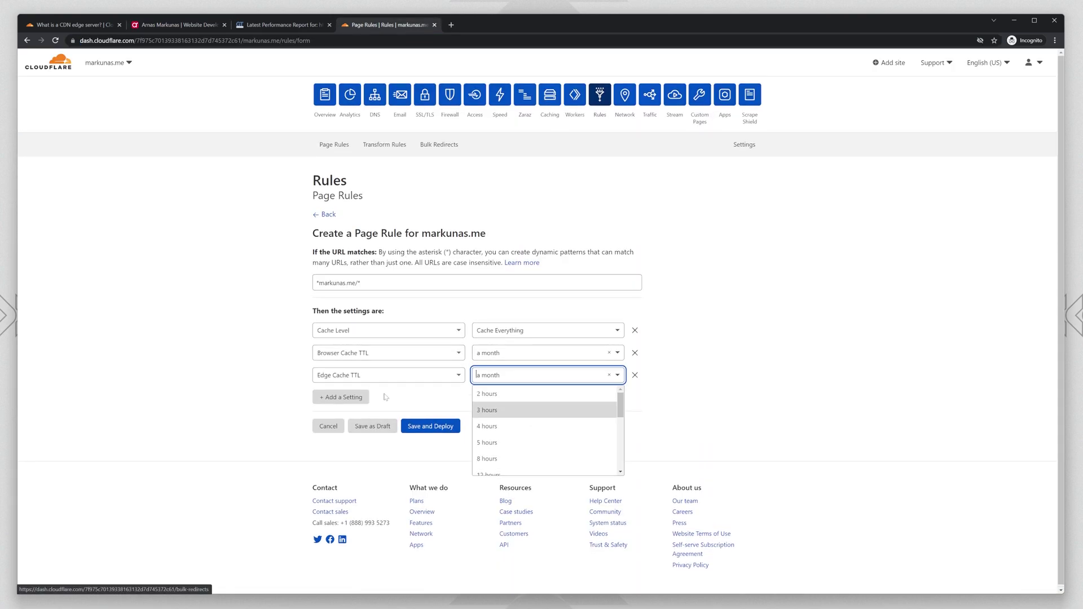
pyautogui.click(277, 368)
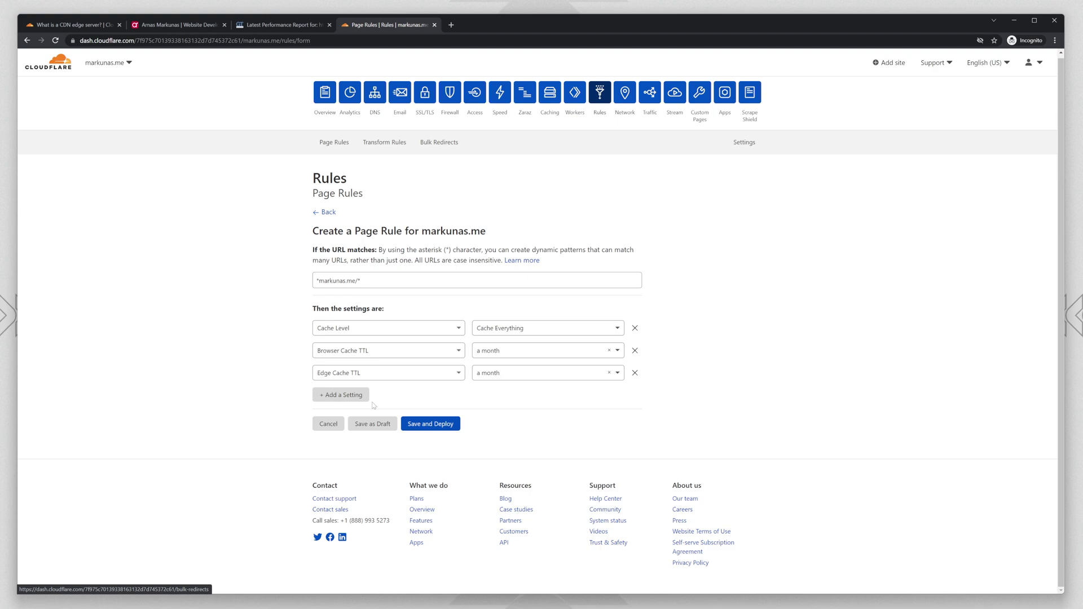
pyautogui.click(351, 396)
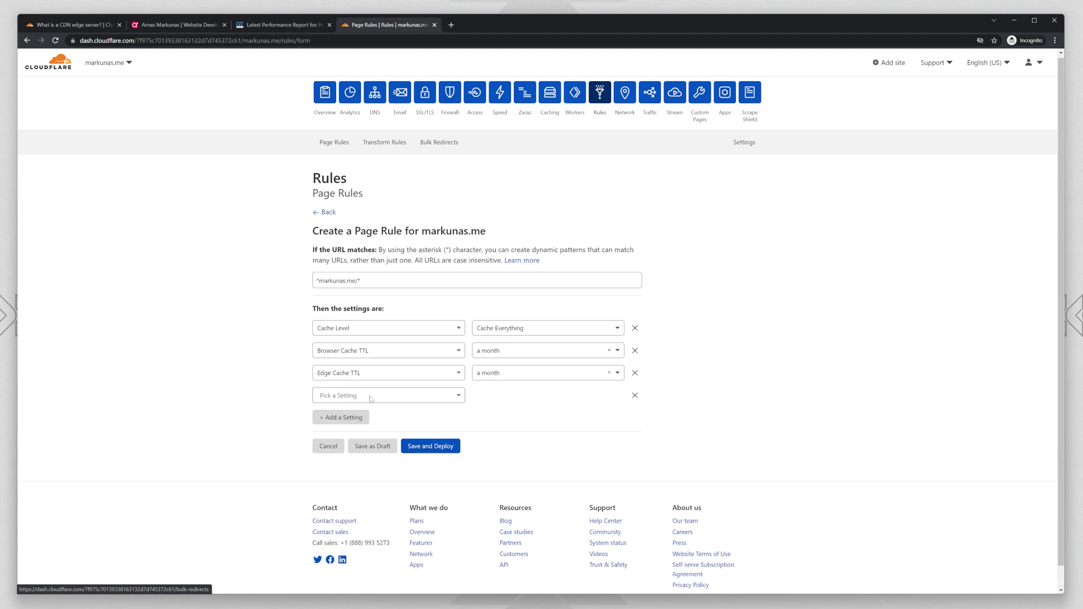
pyautogui.click(372, 398)
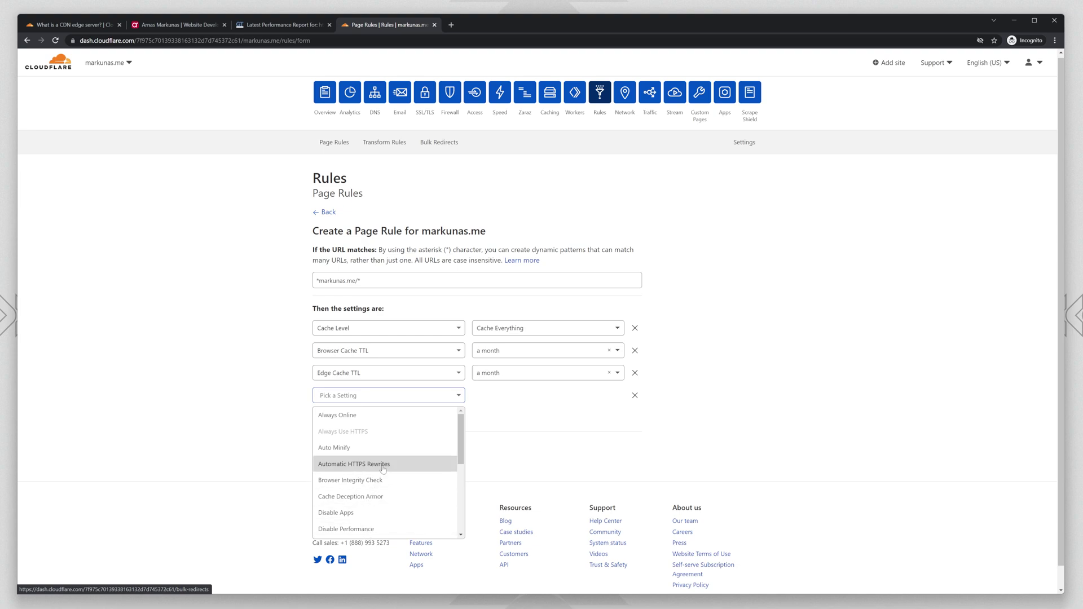
pyautogui.scroll(-2, 361, 499)
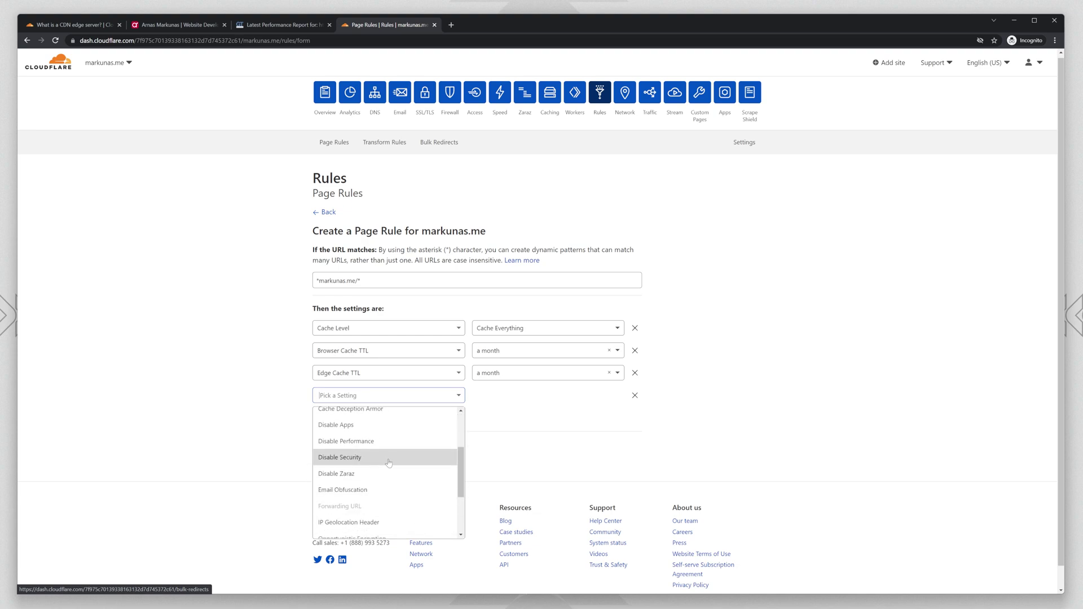
pyautogui.scroll(-3, 384, 500)
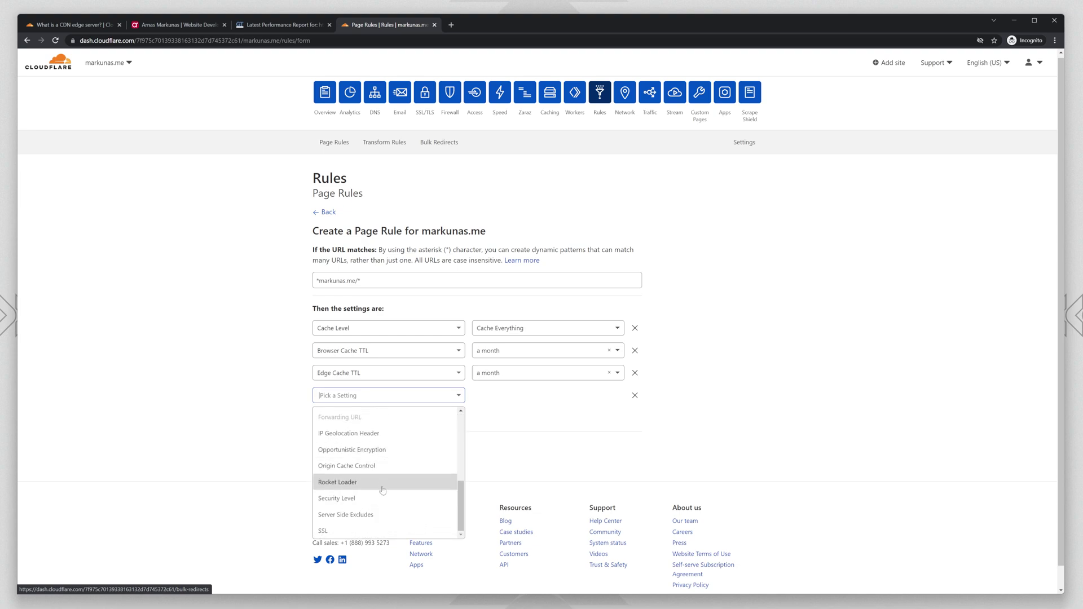
pyautogui.click(234, 437)
pyautogui.click(635, 395)
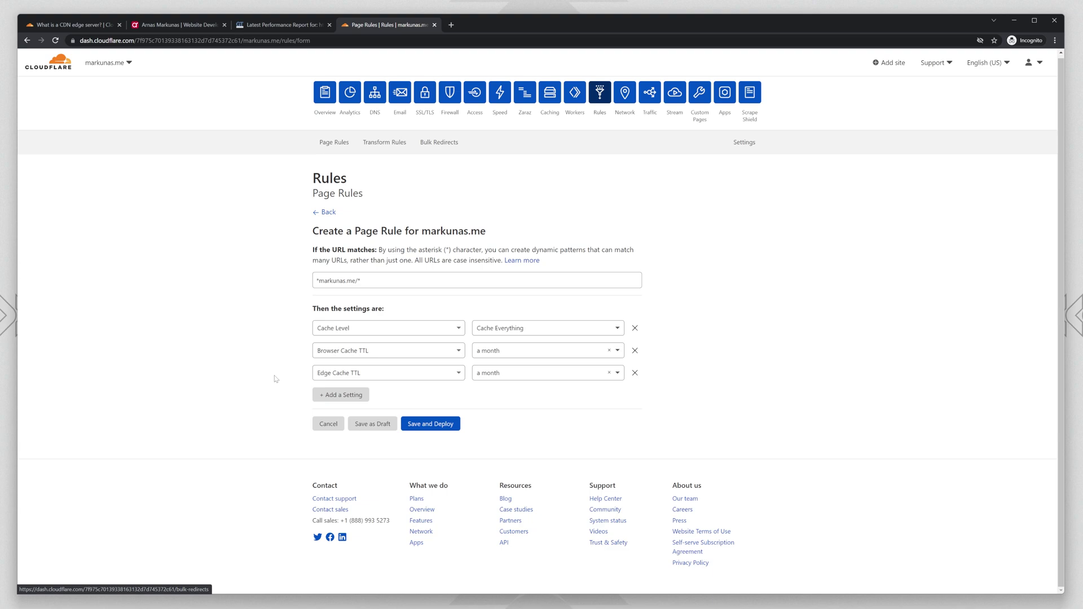
# - Save and deploy the page rule for *markunas.me/*
pyautogui.click(455, 424)
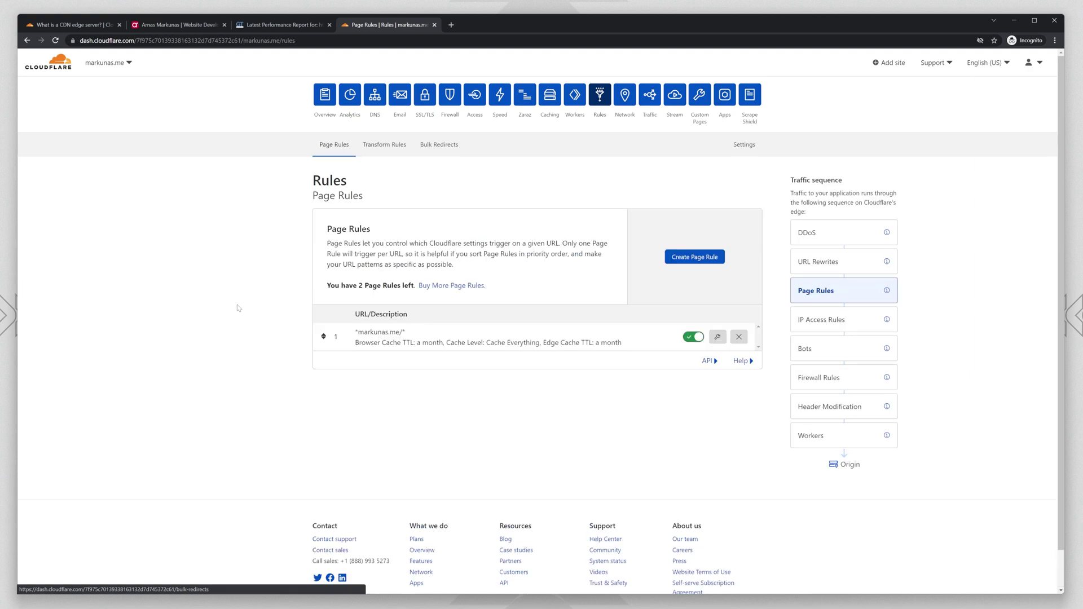
# - Reload the markunas.me homepage and open the Network view of the browser's developer tools for it
pyautogui.click(170, 22)
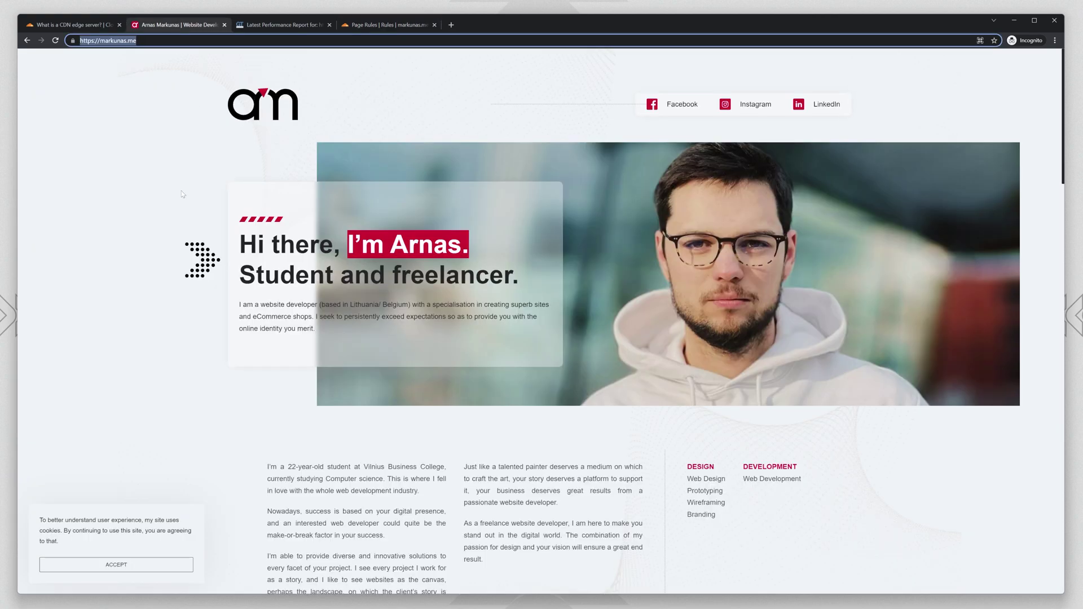
pyautogui.click(143, 193)
pyautogui.press('F5')
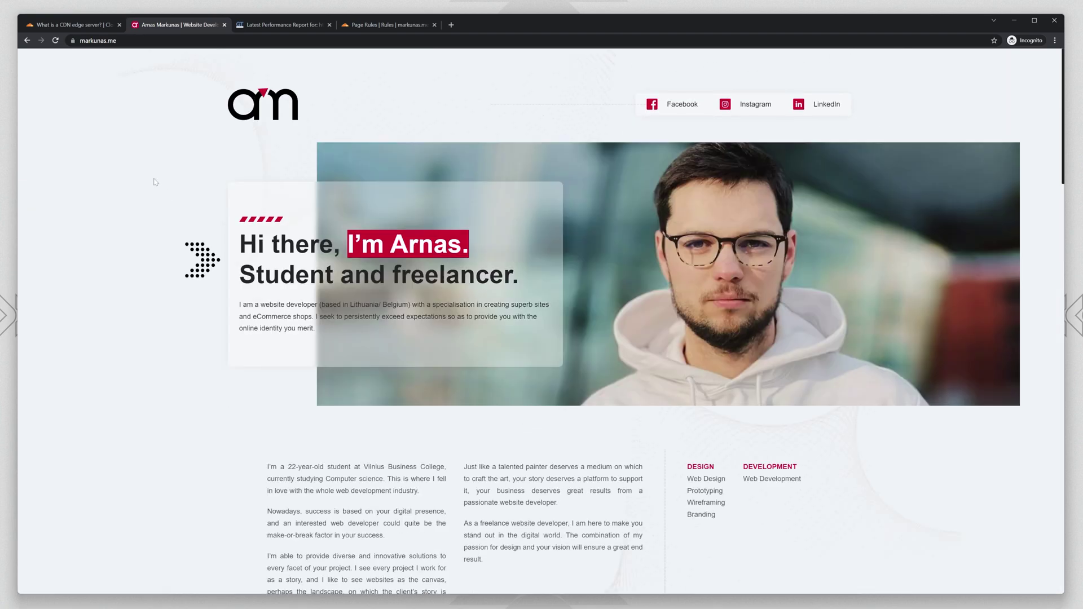
pyautogui.rightClick(177, 144)
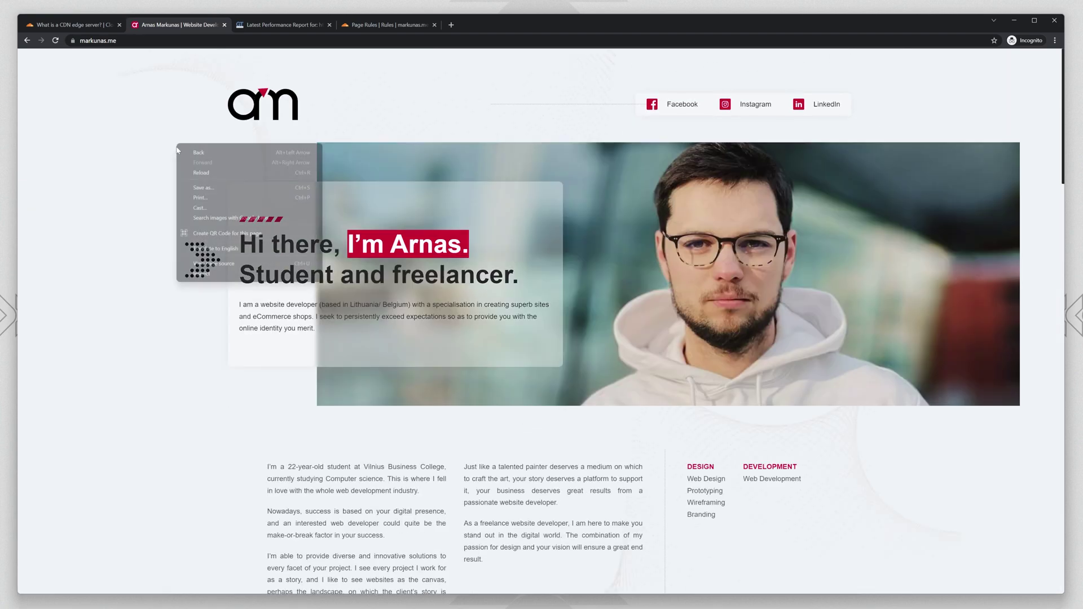
pyautogui.click(220, 274)
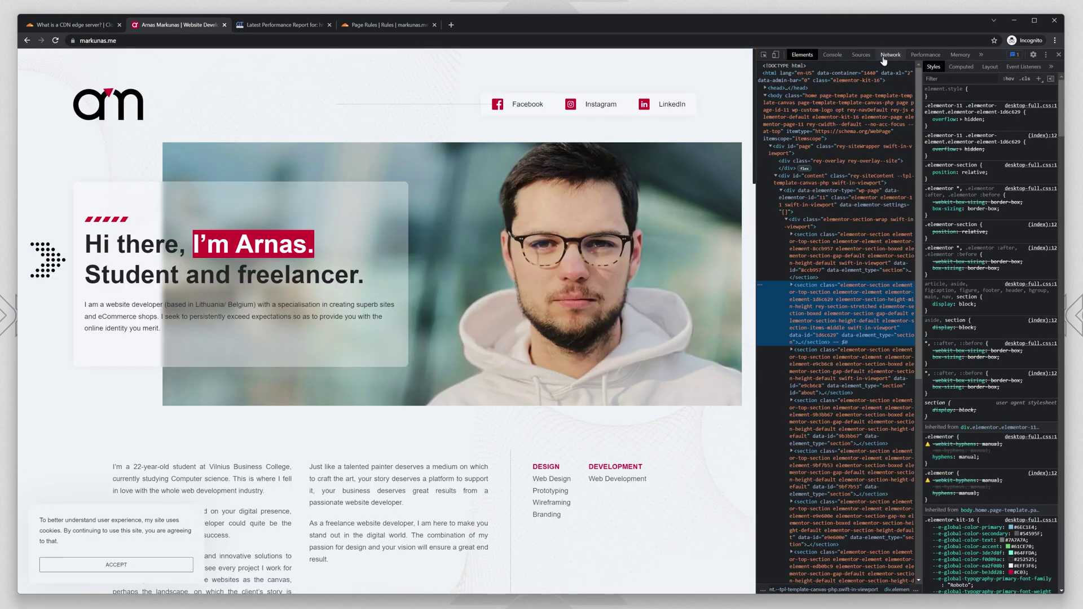
pyautogui.click(889, 54)
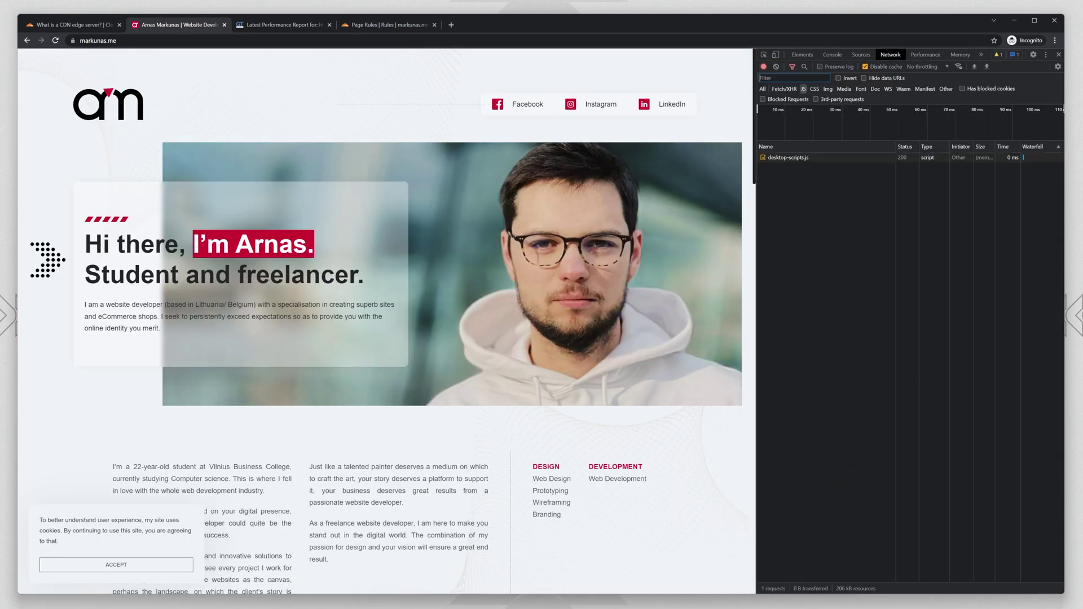
# - Widen the developer tools, reload the page to record its network requests and show all request types
pyautogui.moveTo(756, 237); pyautogui.dragTo(736, 235)
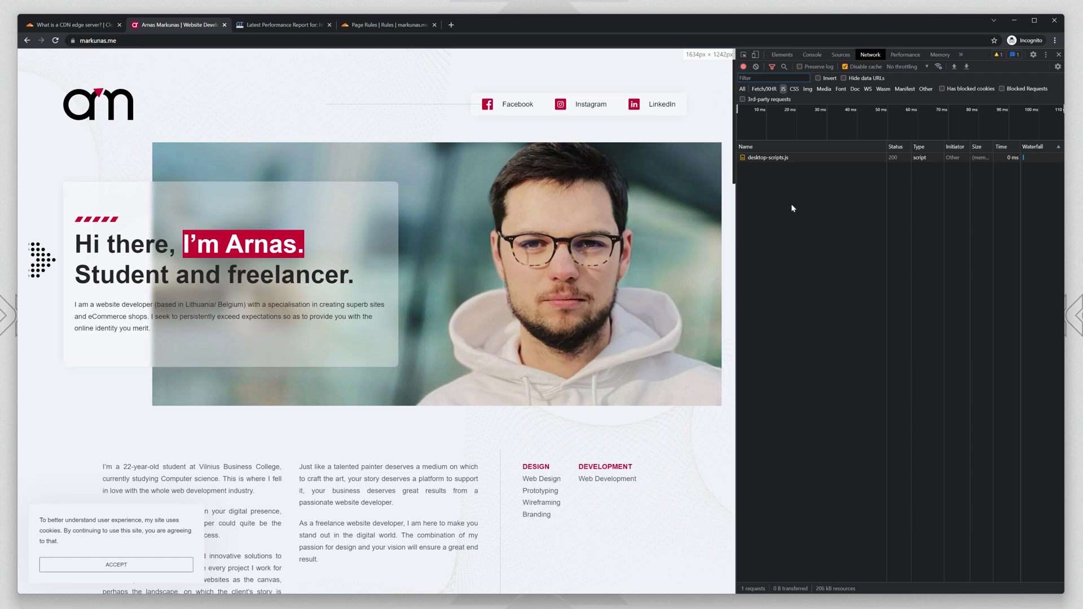
pyautogui.hotkey('ctrl', 'r')
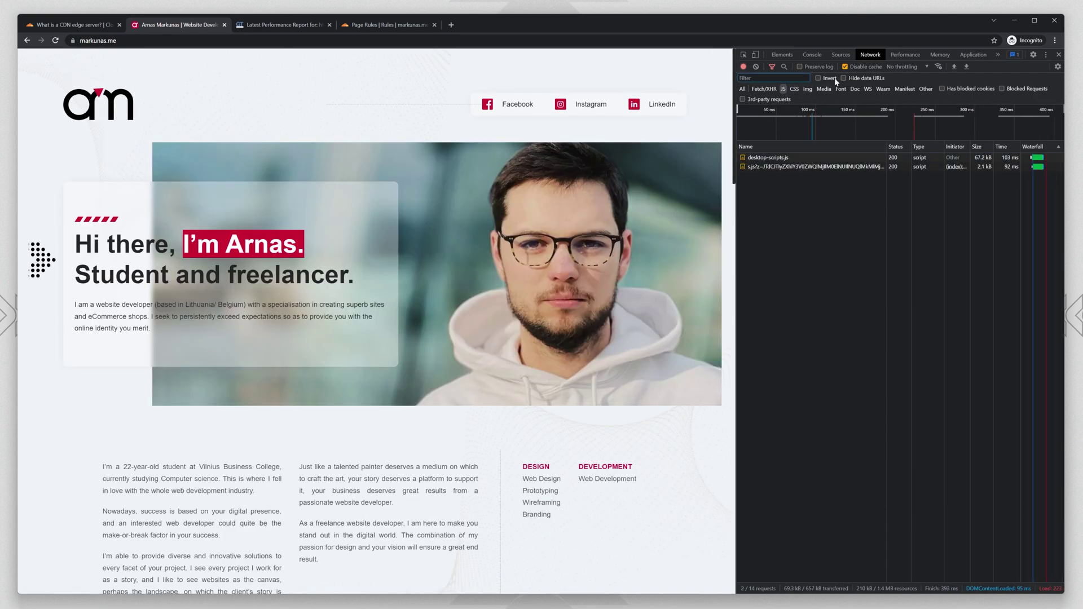
pyautogui.click(742, 89)
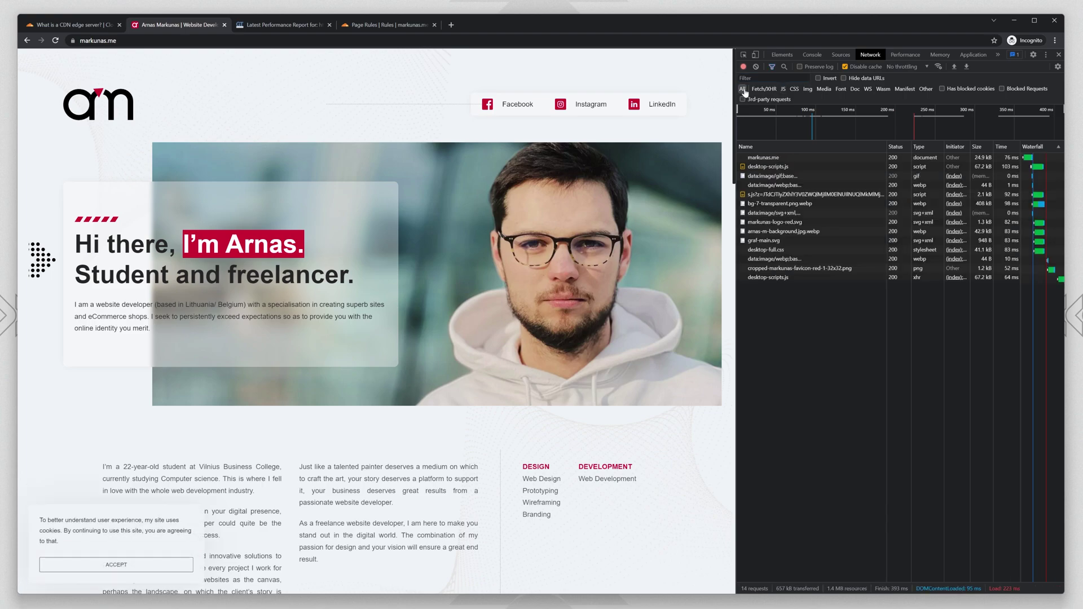
# - Examine the cf-cache-status response header of the markunas.me document request, and check it again after a page reload
pyautogui.click(763, 160)
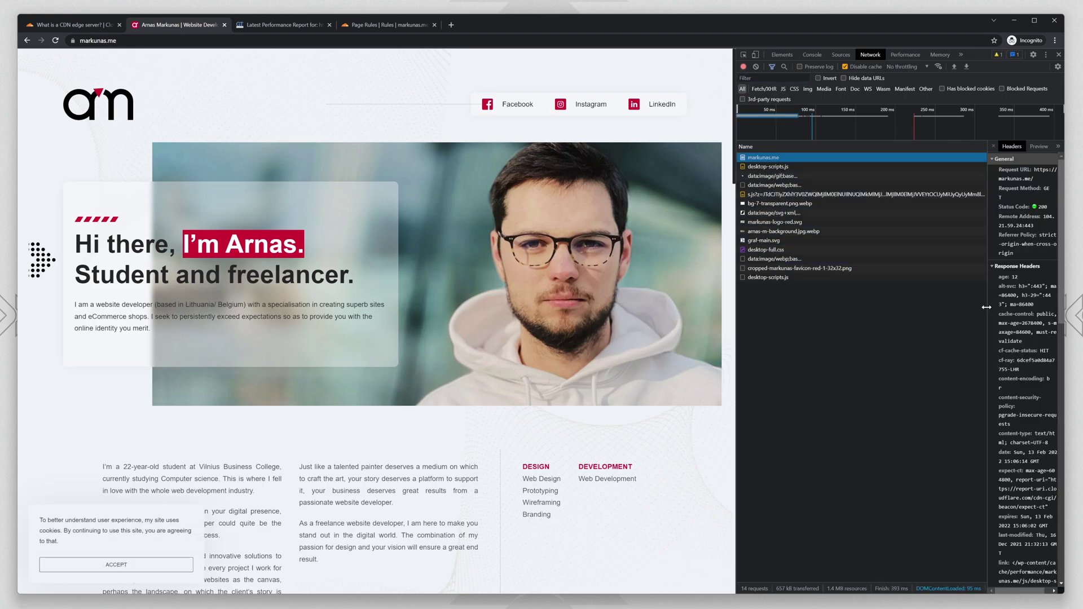
pyautogui.moveTo(986, 304); pyautogui.dragTo(830, 310)
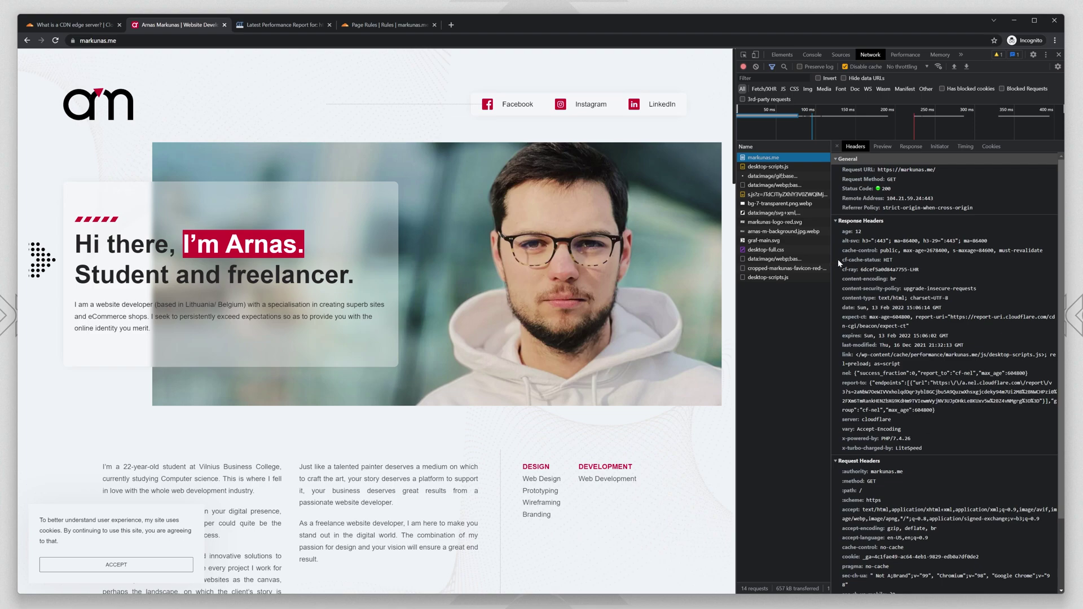
pyautogui.click(903, 263)
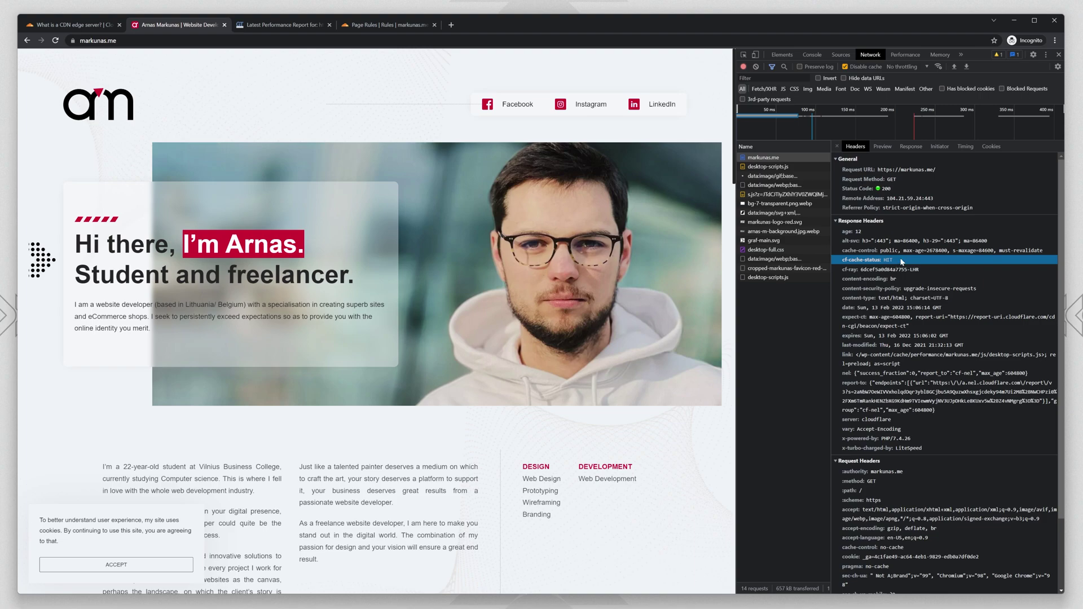
pyautogui.hotkey('ctrl', 'r')
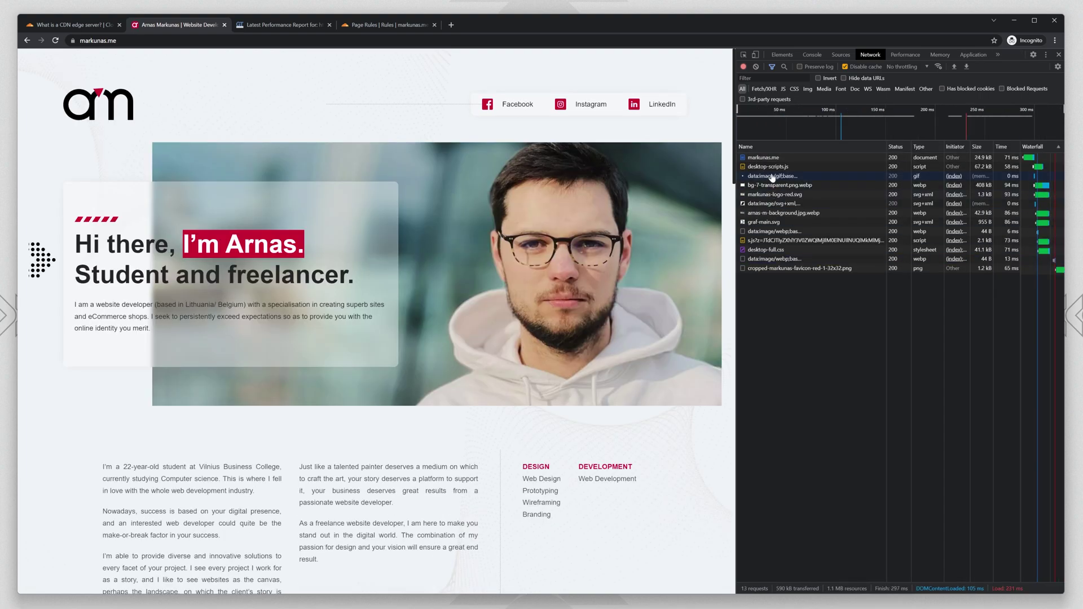
pyautogui.click(898, 260)
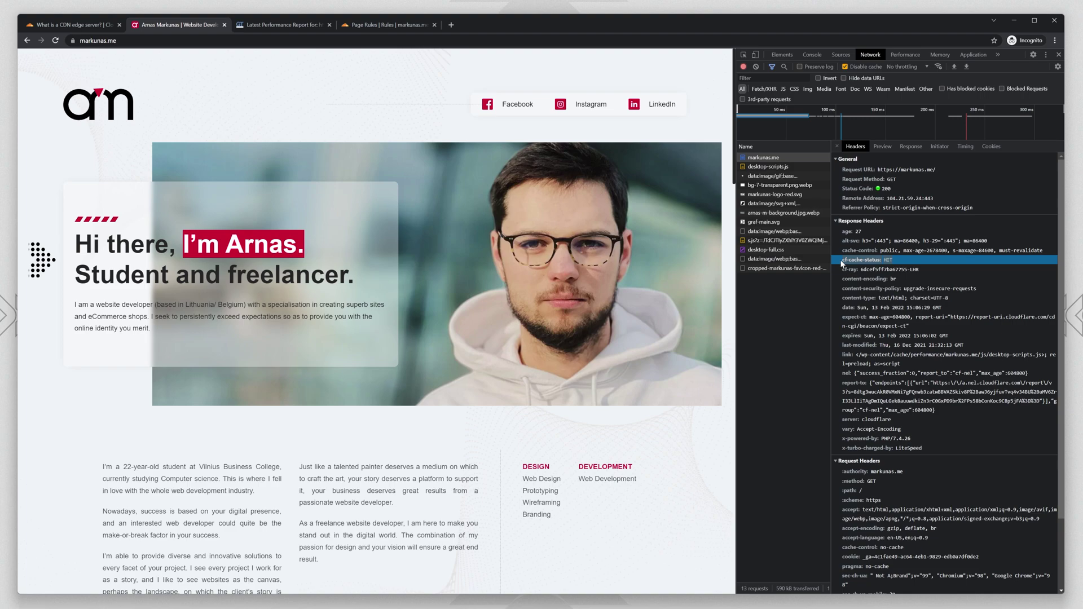
# - Examine the cf-cache-status response header of the markunas.me document request in the existing GTmetrix report
pyautogui.click(282, 24)
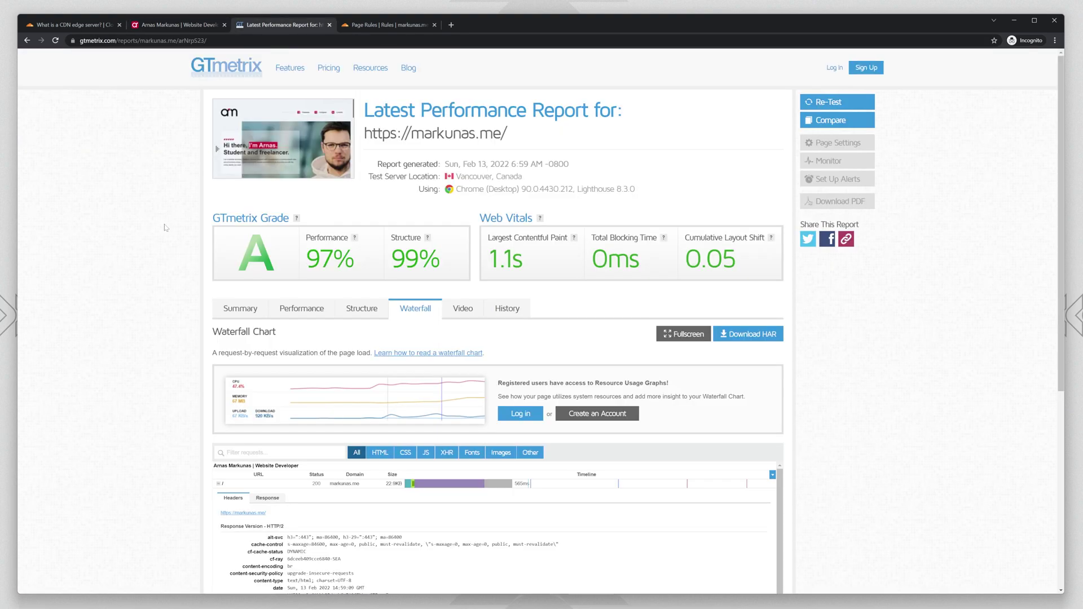
pyautogui.scroll(-2, 355, 332)
pyautogui.scroll(-2, 362, 312)
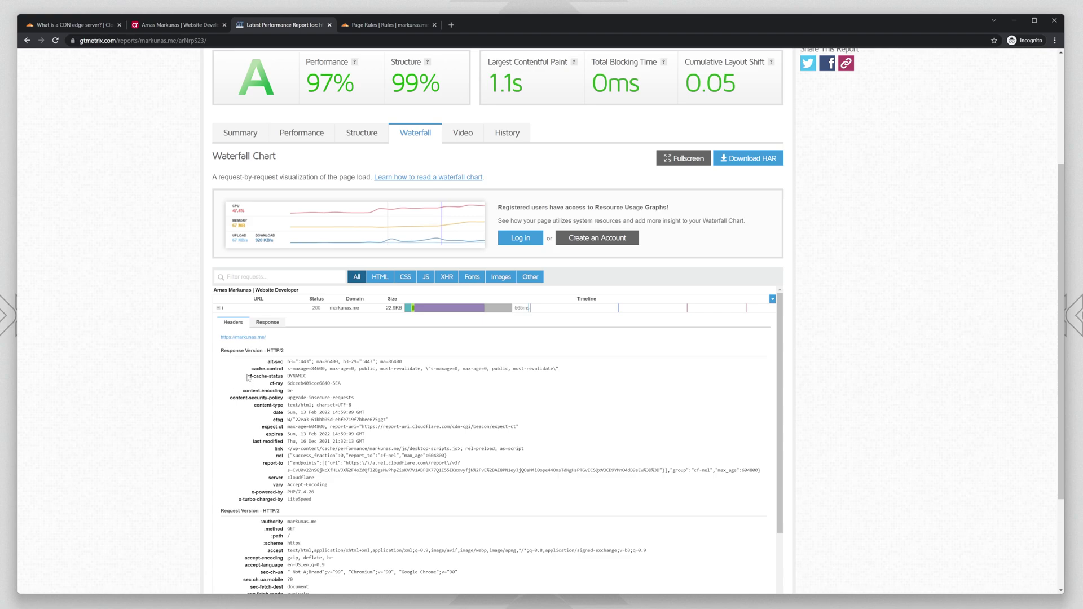
pyautogui.moveTo(247, 376); pyautogui.dragTo(285, 382)
pyautogui.doubleClick(296, 375)
pyautogui.scroll(4, 402, 189)
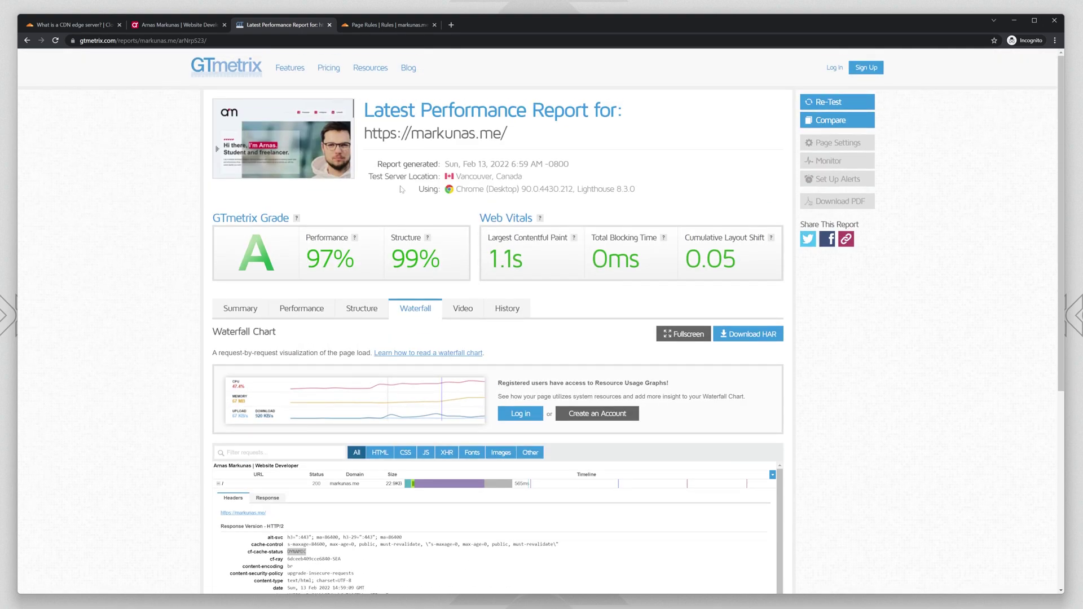
pyautogui.click(175, 24)
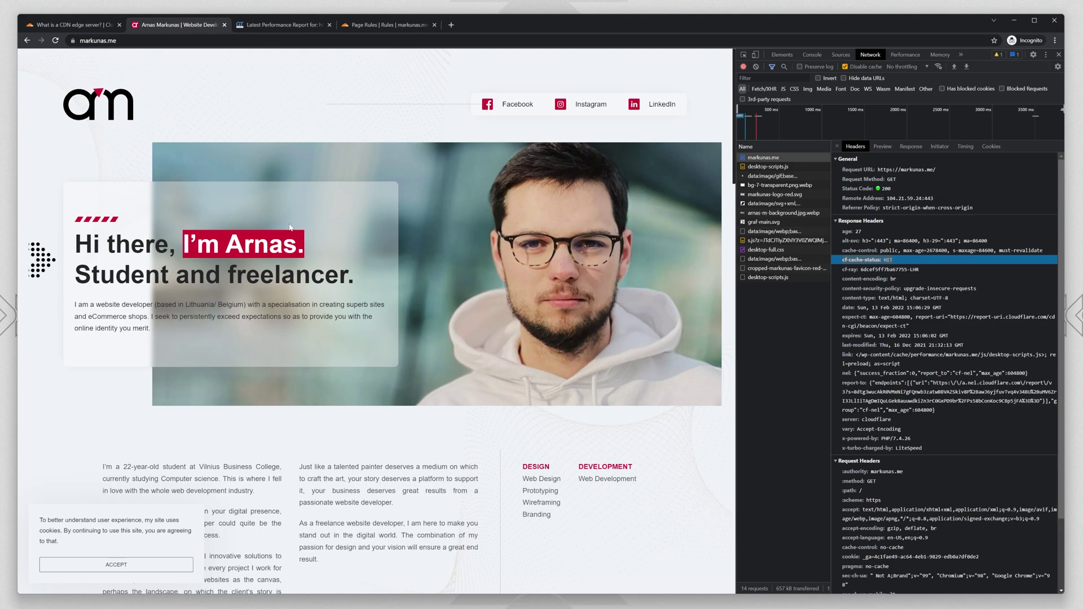
pyautogui.click(275, 24)
pyautogui.click(827, 102)
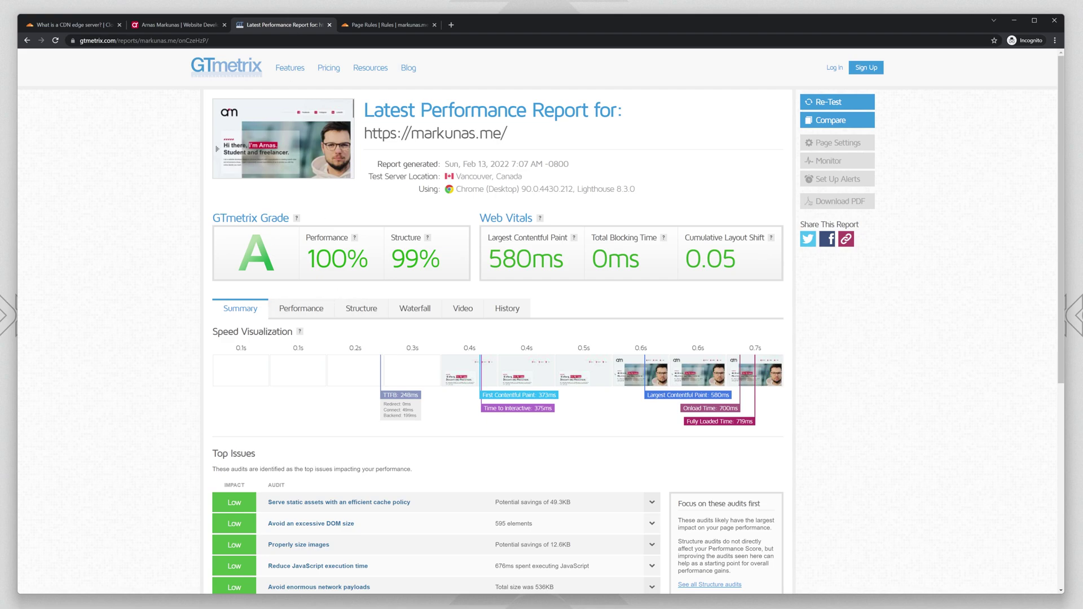
# - Examine the performance score, speed visualization and top issues in the new GTmetrix report summary
pyautogui.scroll(-3, 541, 325)
pyautogui.scroll(3, 542, 326)
pyautogui.doubleClick(325, 259)
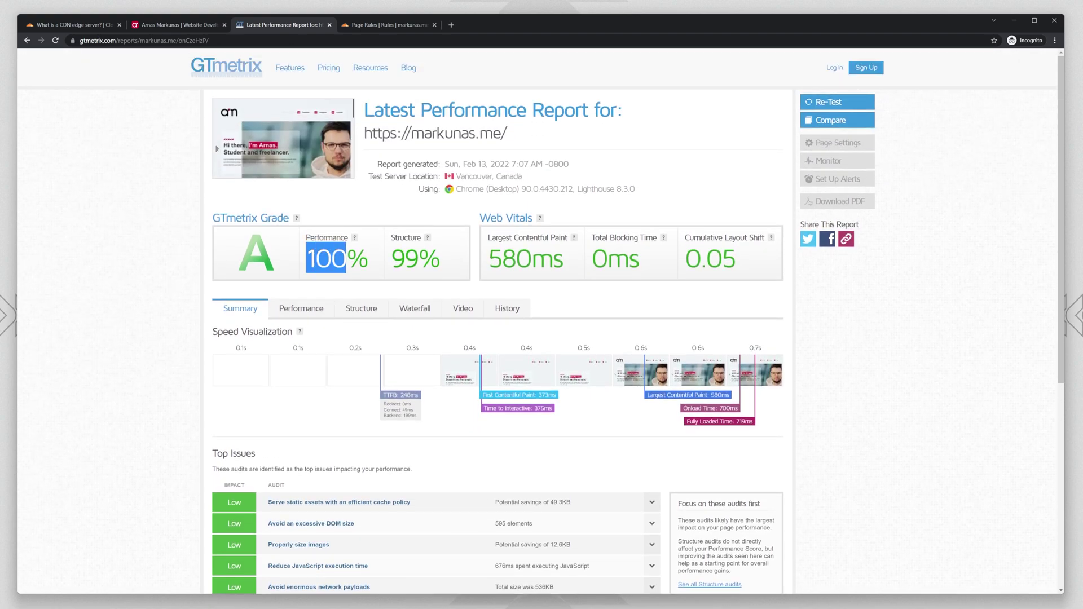
pyautogui.moveTo(325, 259); pyautogui.dragTo(406, 237)
pyautogui.doubleClick(325, 259)
pyautogui.click(376, 267)
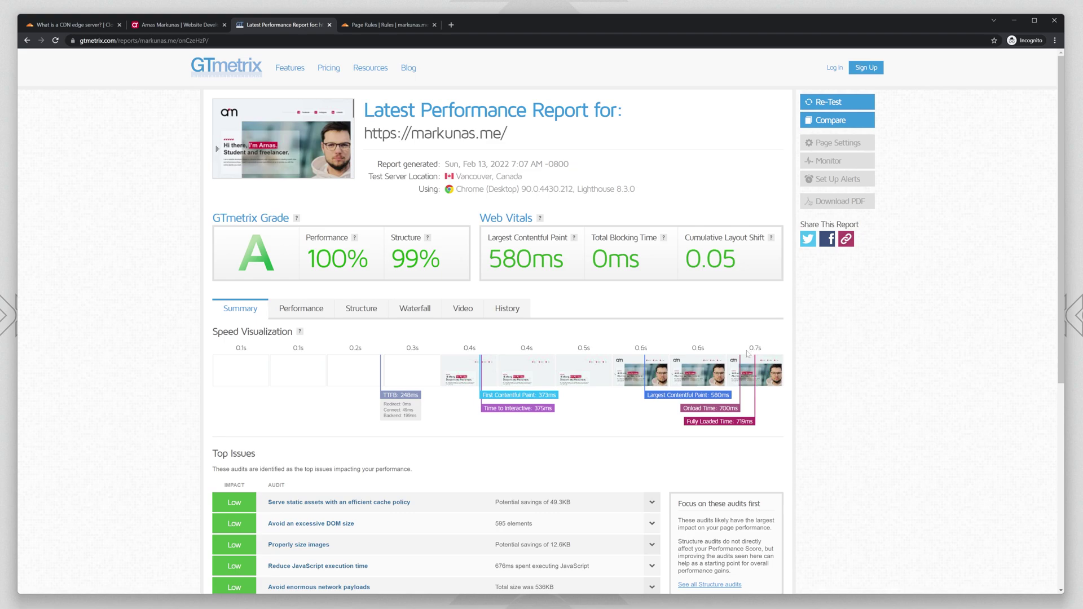
pyautogui.moveTo(748, 348); pyautogui.dragTo(762, 348)
pyautogui.click(780, 426)
pyautogui.scroll(-4, 781, 427)
pyautogui.scroll(2, 781, 427)
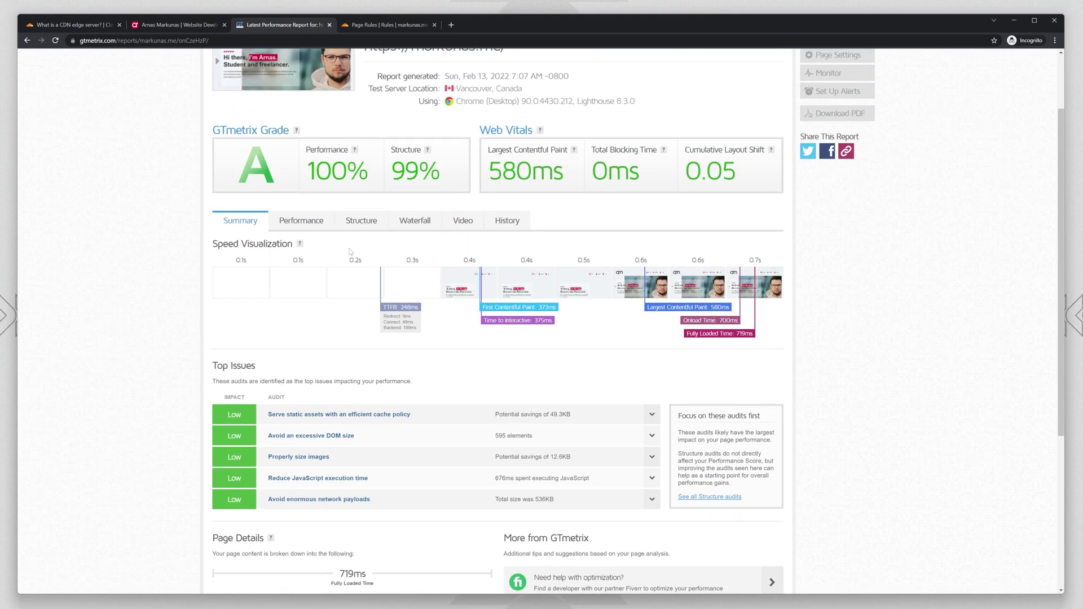
# - Examine the response headers of the markunas.me document request in the new report's waterfall chart
pyautogui.click(415, 221)
pyautogui.scroll(-1, 476, 383)
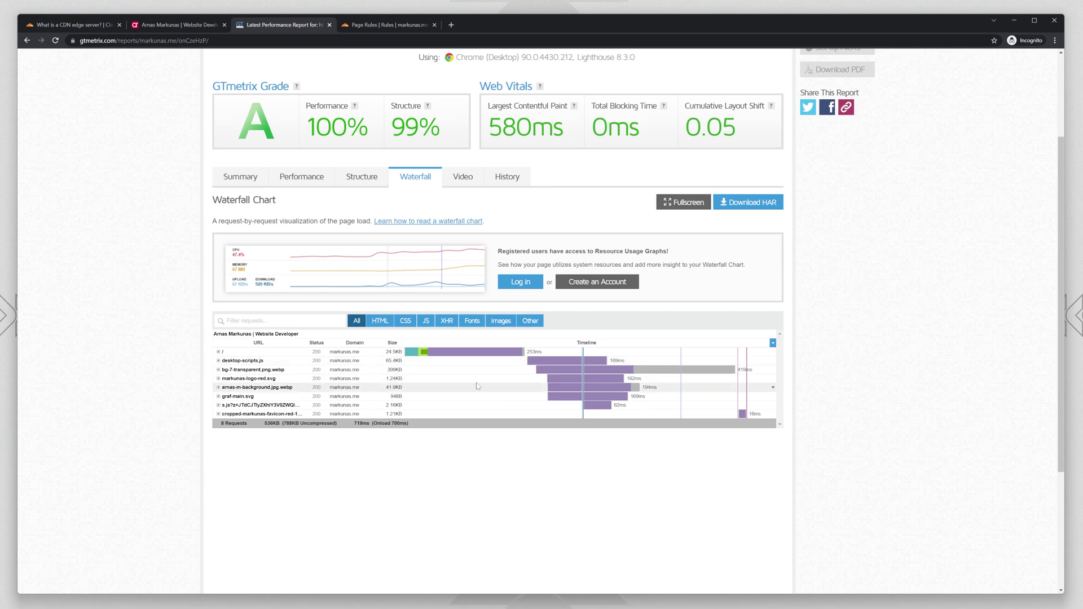
pyautogui.click(488, 355)
pyautogui.scroll(-1, 169, 440)
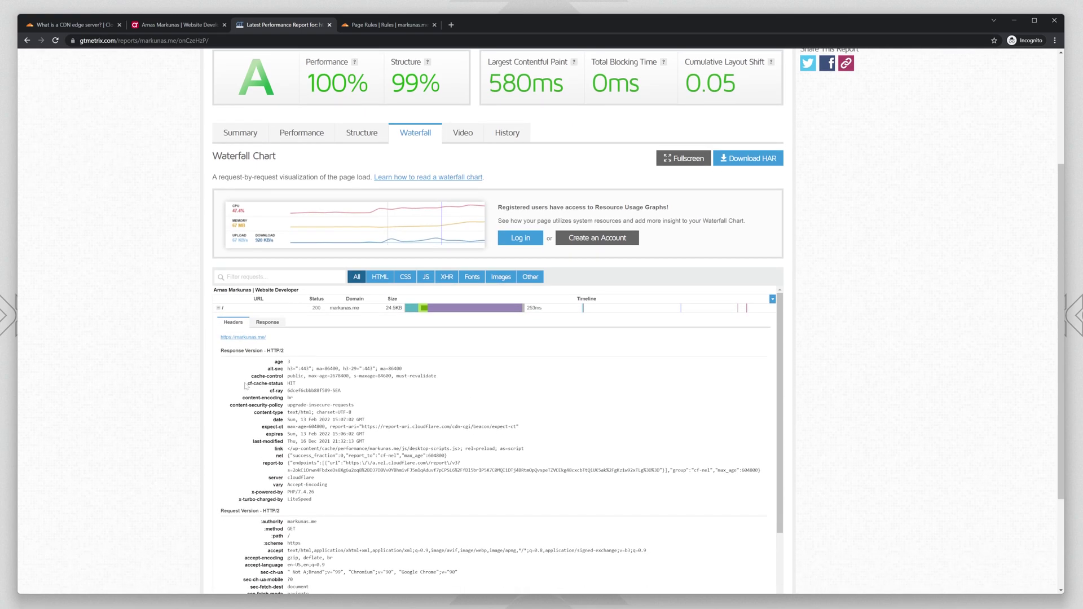
# - Collapse the document request, examine the timings of the asset requests in the waterfall, and return to the report summary
pyautogui.click(526, 308)
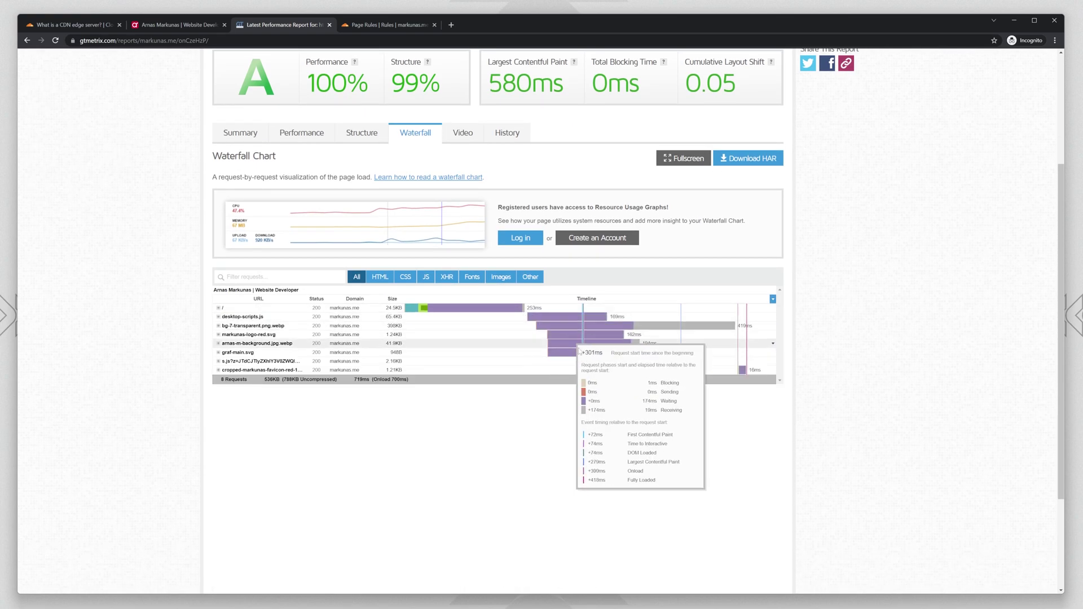
pyautogui.click(579, 351)
pyautogui.click(574, 345)
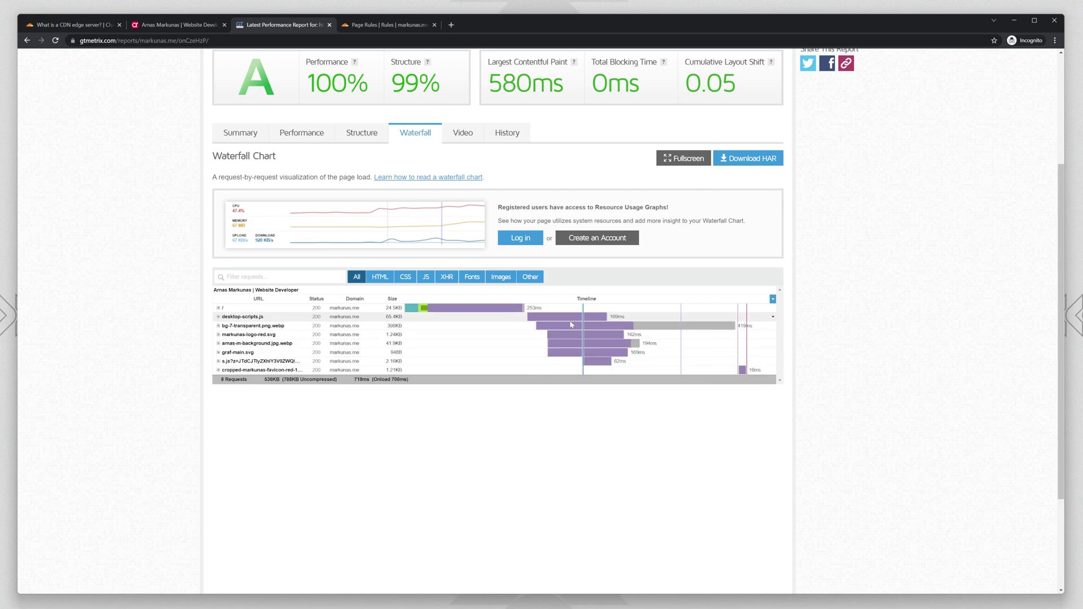
pyautogui.click(571, 325)
pyautogui.click(579, 324)
pyautogui.moveTo(598, 357)
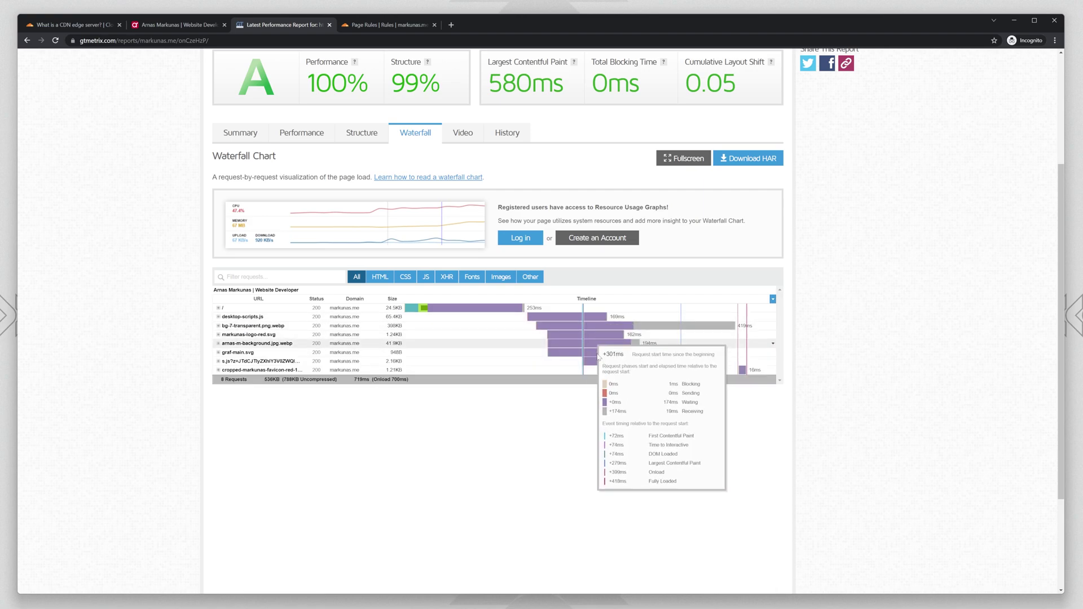
pyautogui.scroll(2, 270, 309)
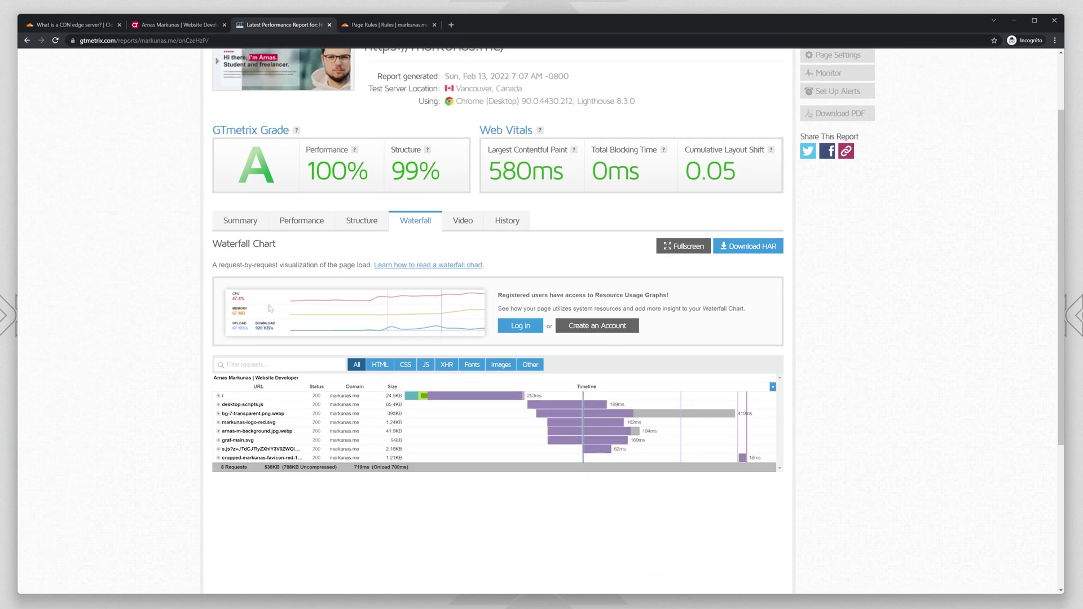
pyautogui.click(231, 229)
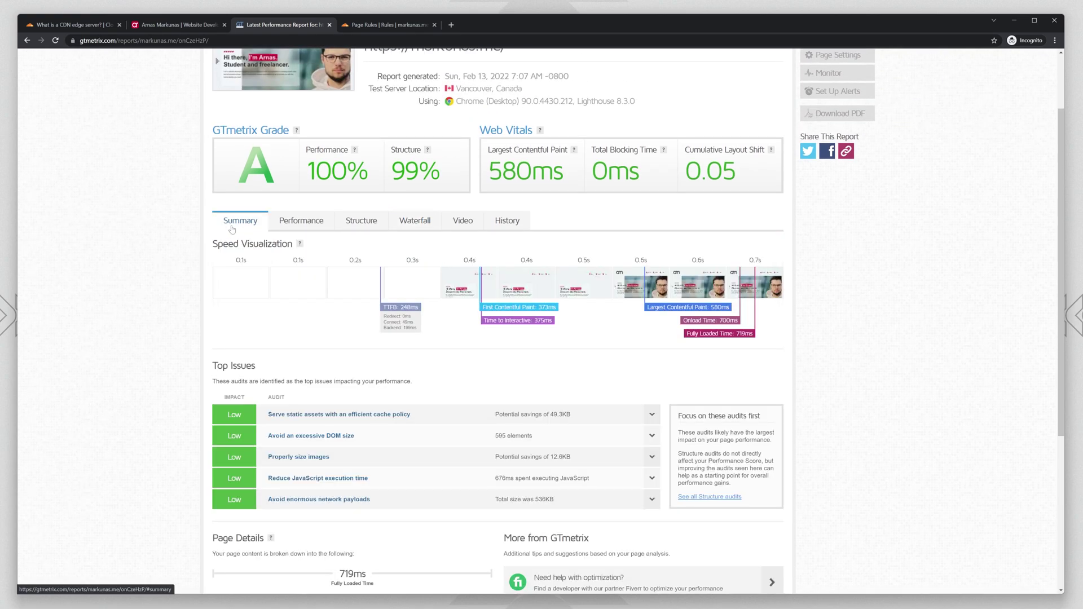
pyautogui.scroll(2, 231, 228)
# - Disable the *markunas.me/* page rule in Cloudflare
pyautogui.hotkey('ctrl', 'Tab')
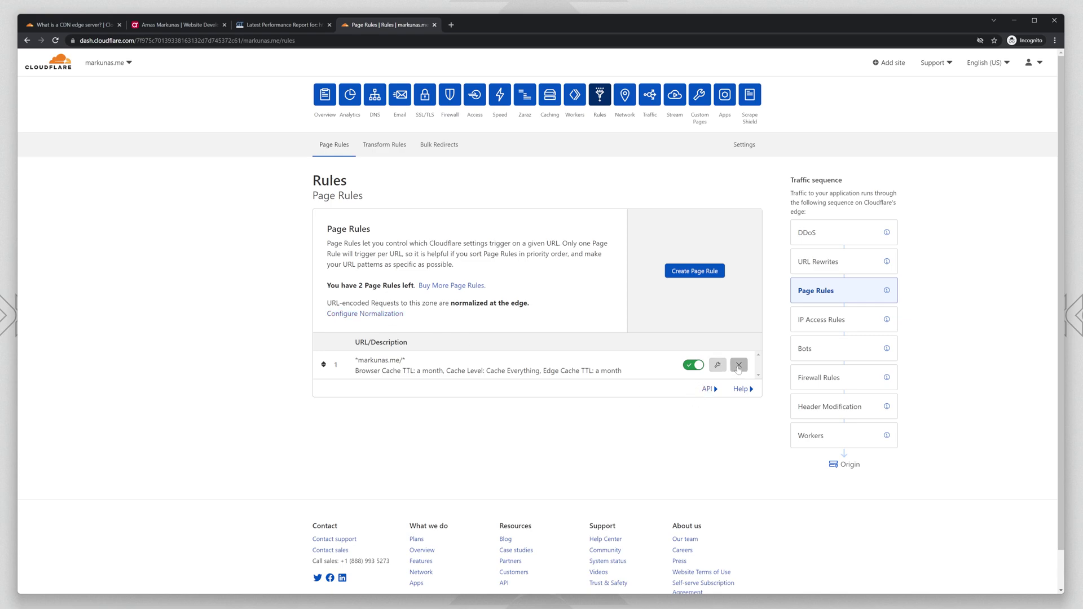
pyautogui.click(691, 365)
# - Close the developer tools on the markunas.me page and enter the site's /wp-content/ address
pyautogui.click(187, 25)
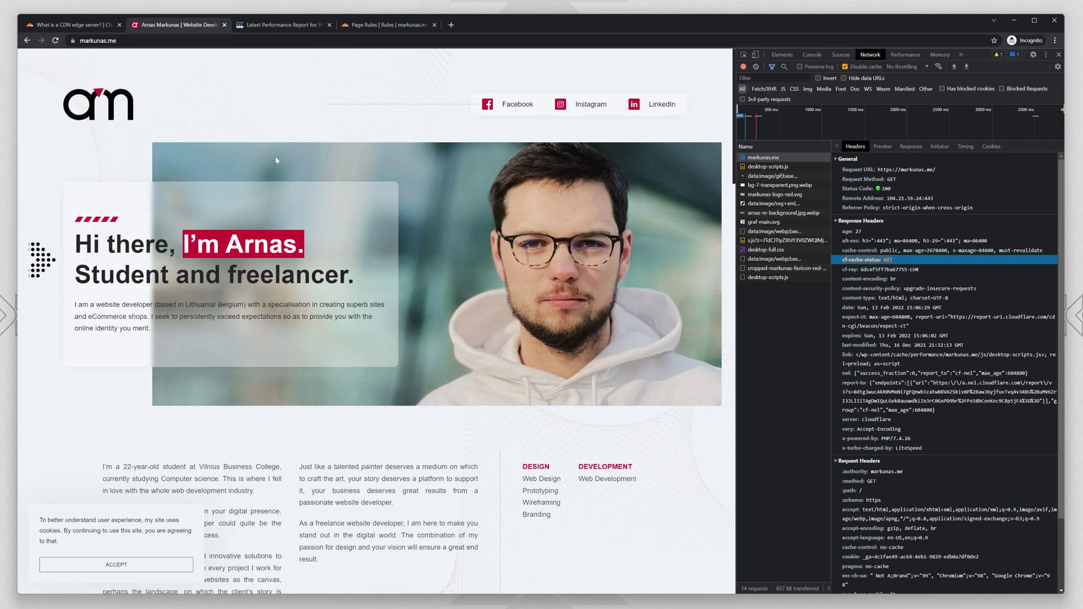
pyautogui.click(1059, 54)
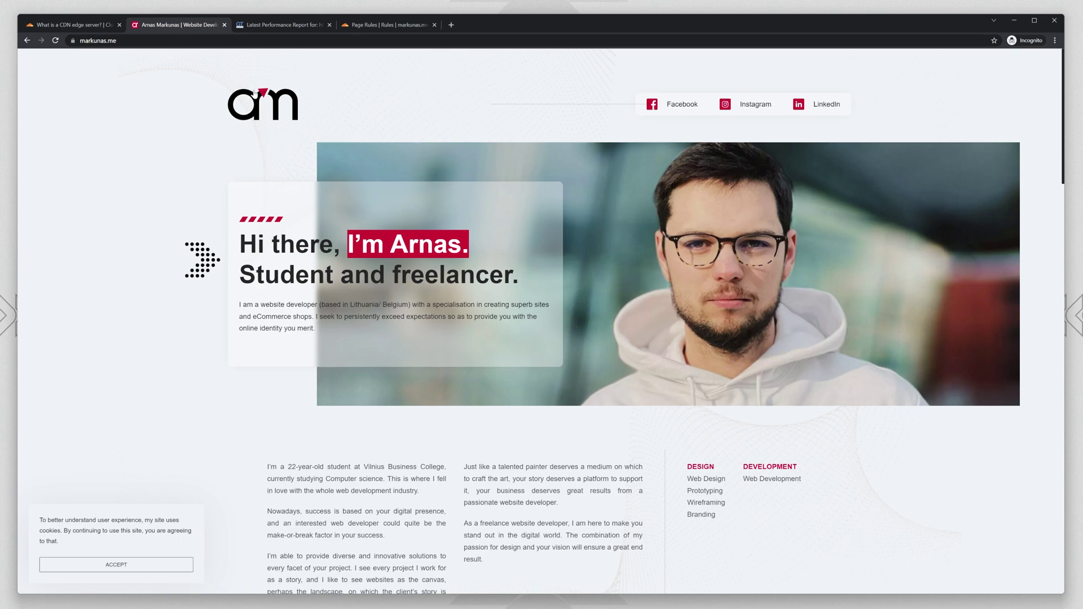
pyautogui.hotkey('ctrl', 'l')
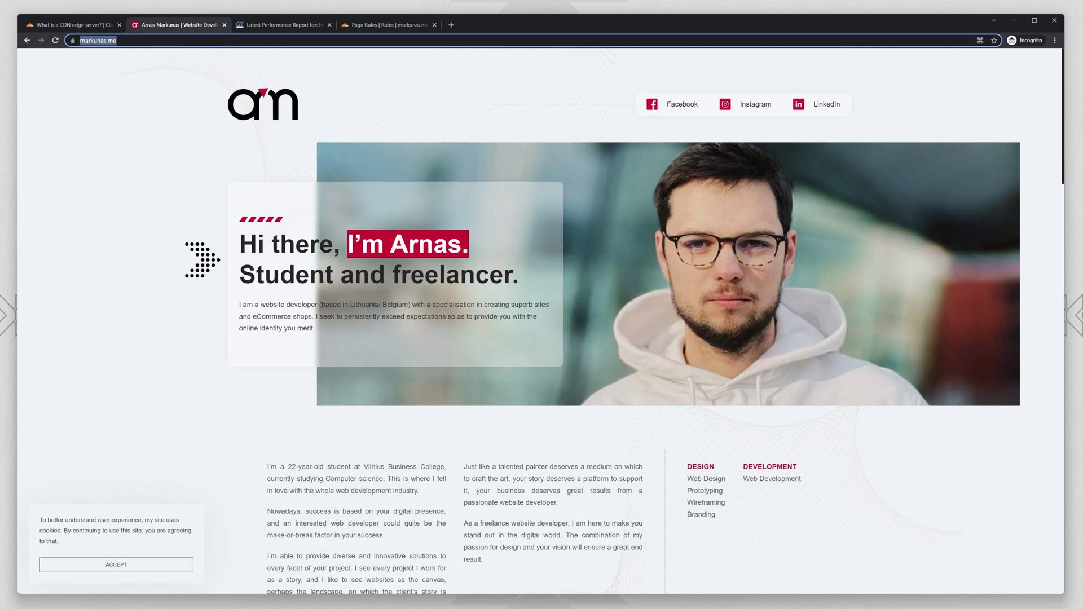
pyautogui.click(137, 40)
pyautogui.write('/wp-c')
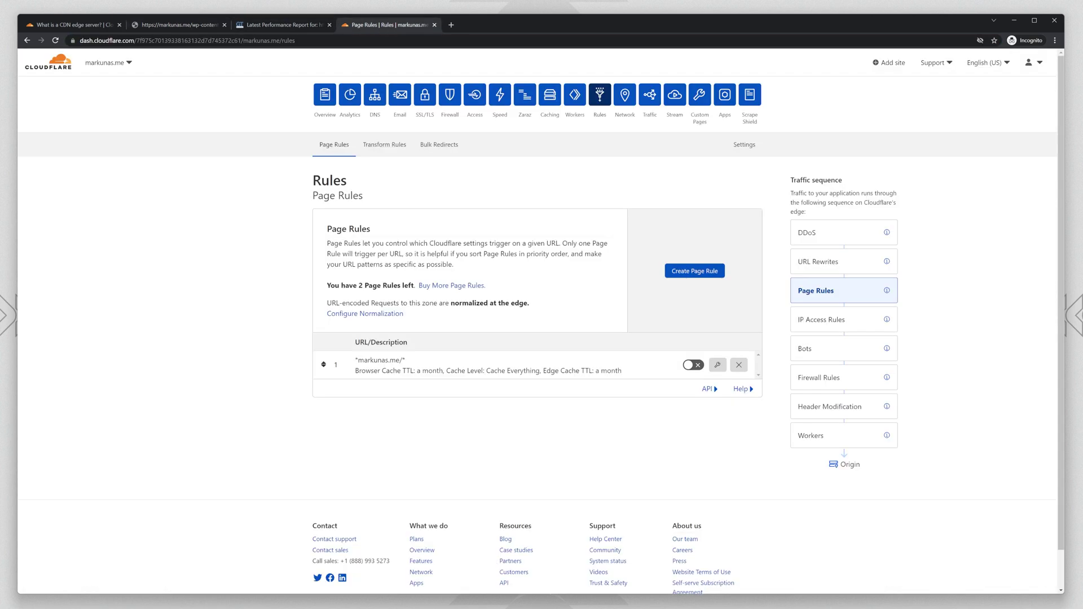
# - Create a new Cloudflare page rule with the URL pattern *markunas.me/wp-content/*
pyautogui.click(702, 276)
pyautogui.click(424, 283)
pyautogui.write('https://markunas.me/wp-content/')
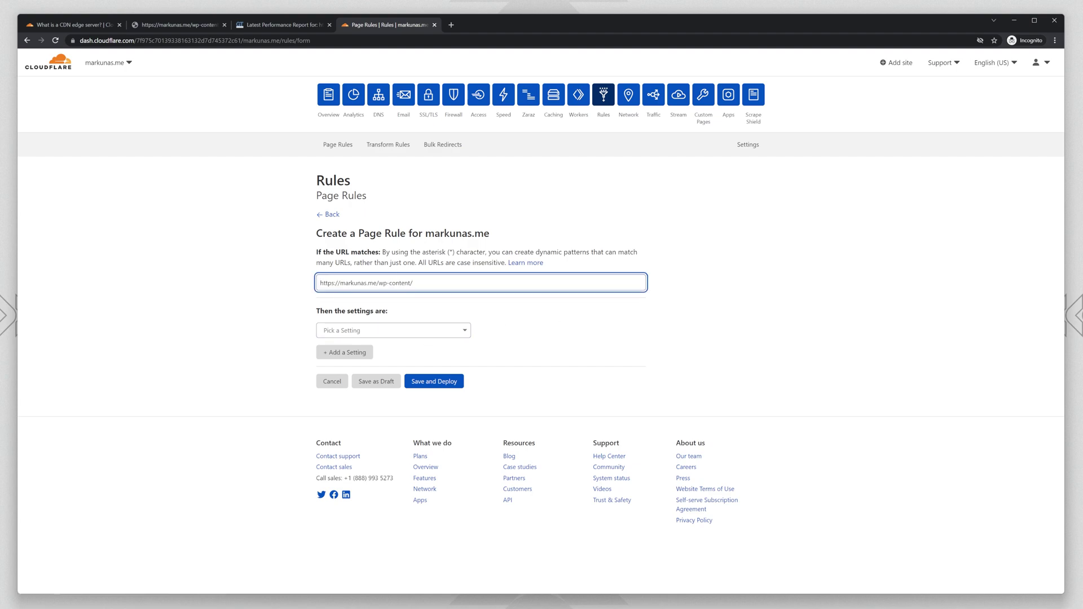
pyautogui.moveTo(339, 283); pyautogui.dragTo(262, 280)
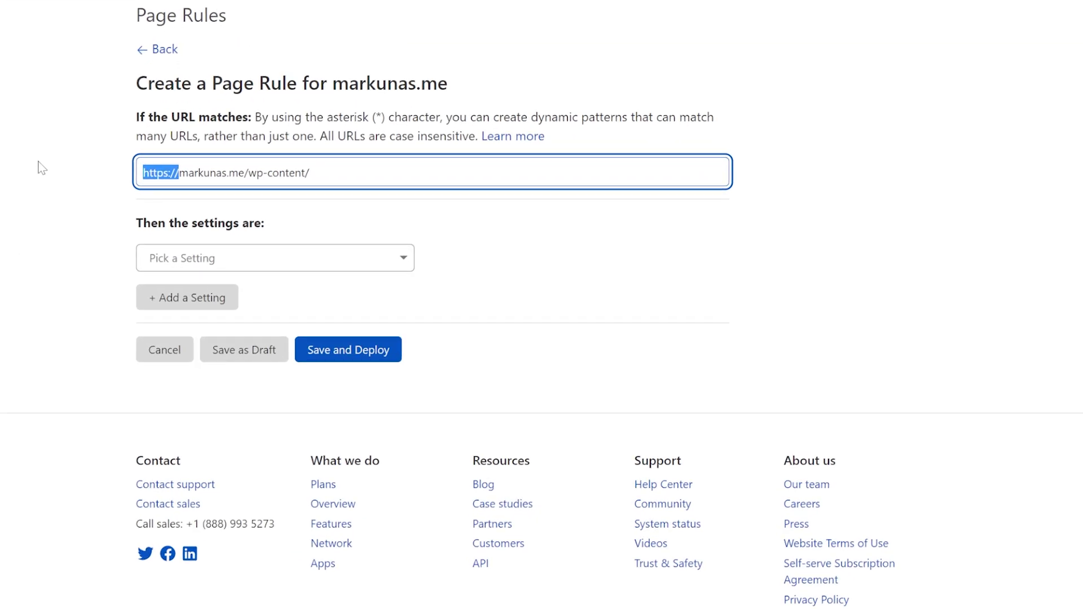
pyautogui.write('*')
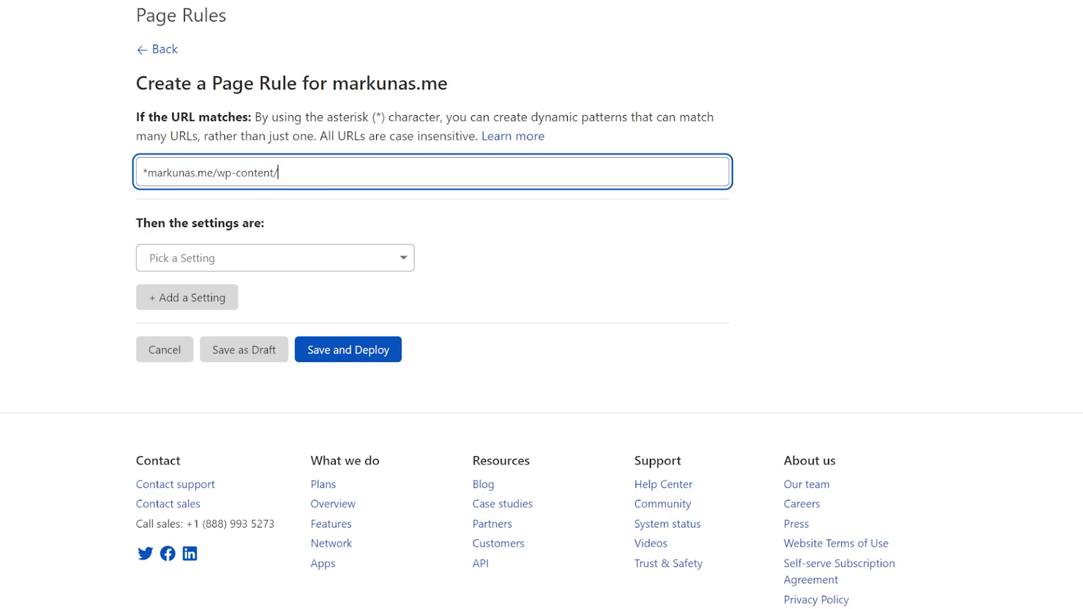
pyautogui.write('*')
# - Narrow the page rule's URL pattern to *markunas.me/wp-content/uploads/*
pyautogui.click(278, 173)
pyautogui.write('uploads')
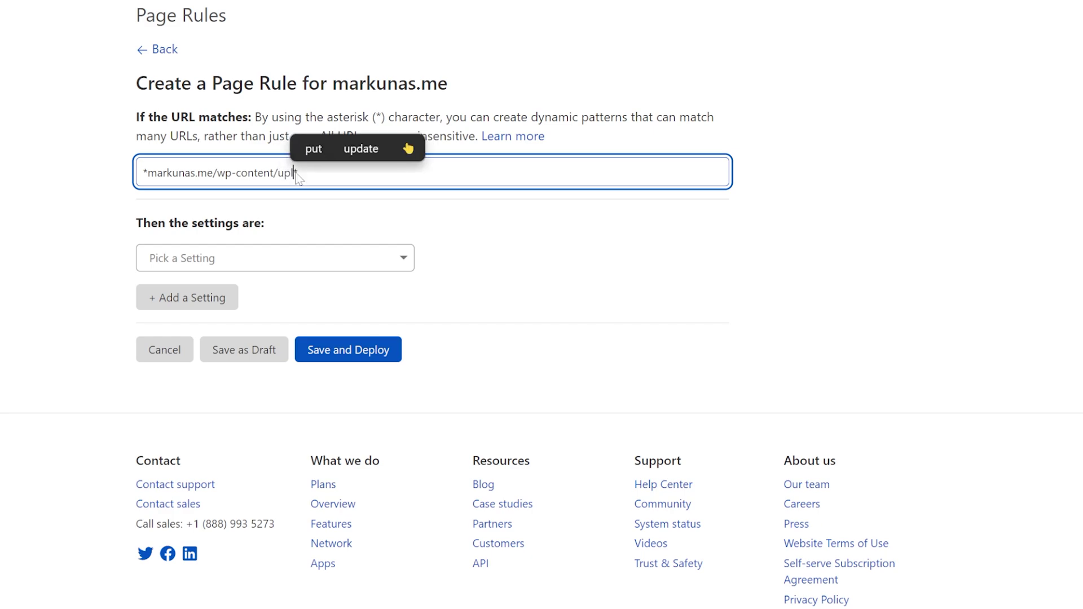
pyautogui.write('/')
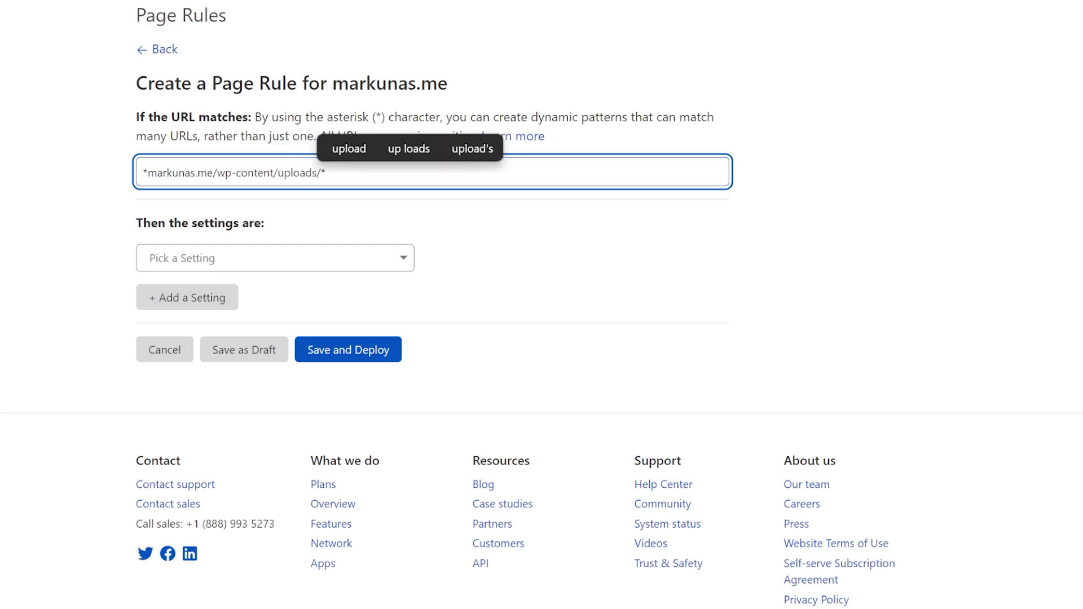
pyautogui.click(271, 186)
pyautogui.moveTo(216, 173); pyautogui.dragTo(322, 173)
pyautogui.click(277, 173)
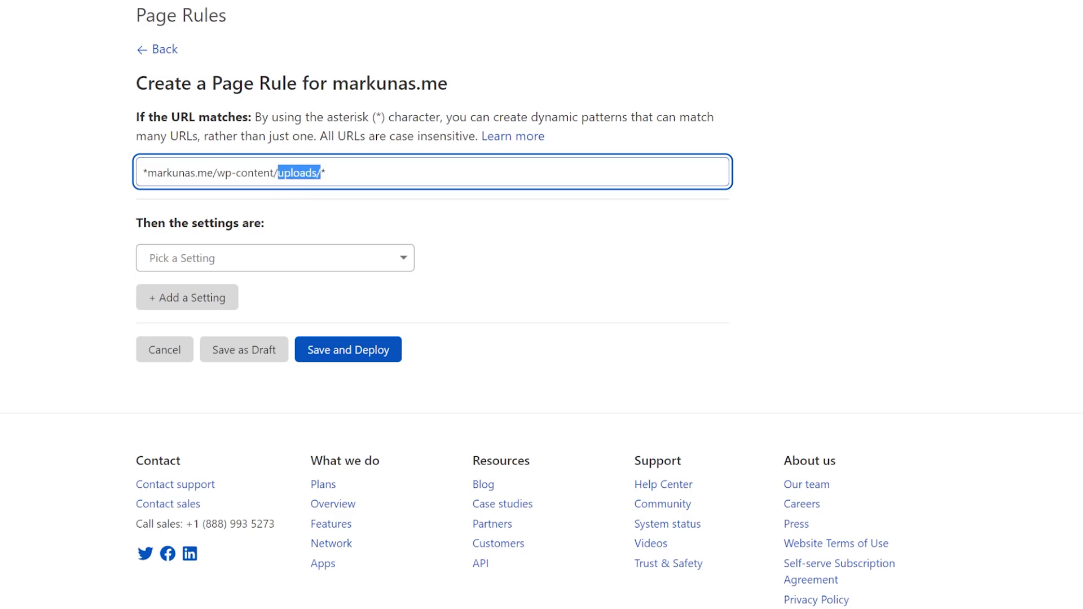
pyautogui.click(321, 173)
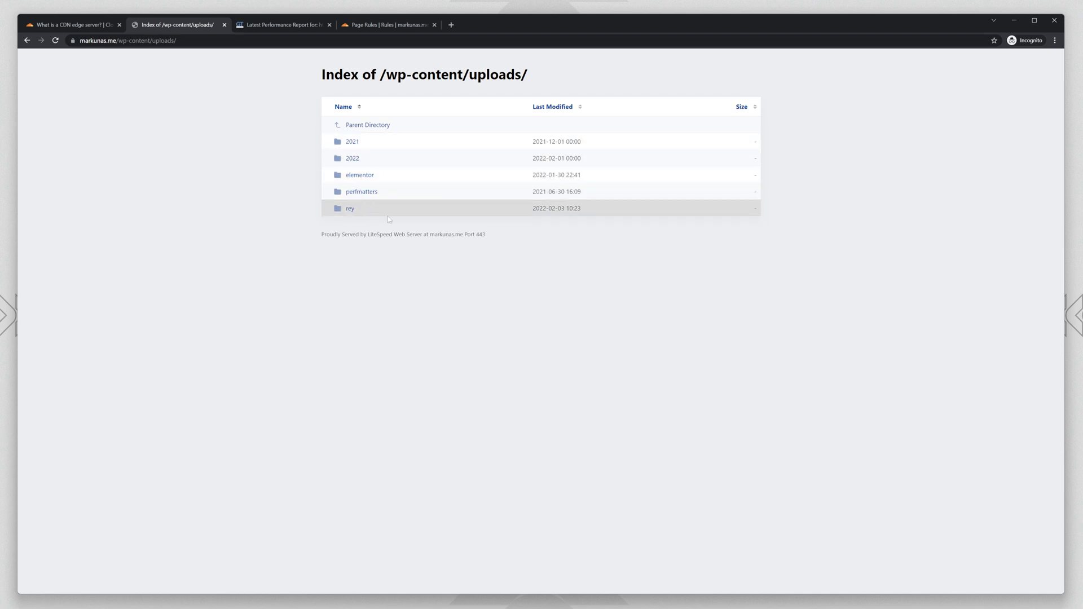
# - Browse the site's uploads directory to the 2021/03 image listing, and return to the Cloudflare page rule form
pyautogui.click(353, 158)
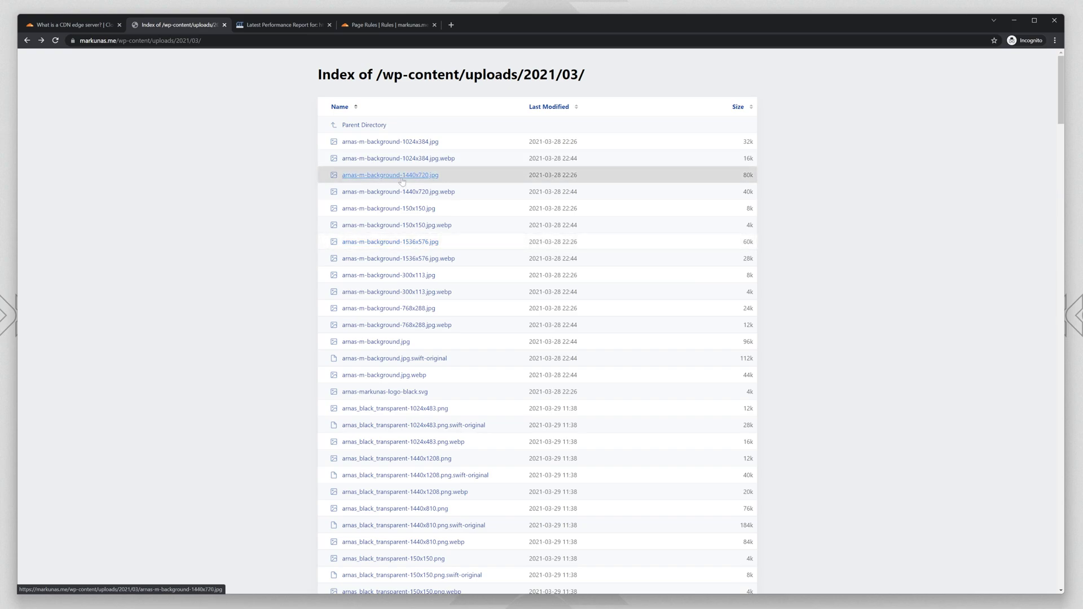
pyautogui.click(393, 27)
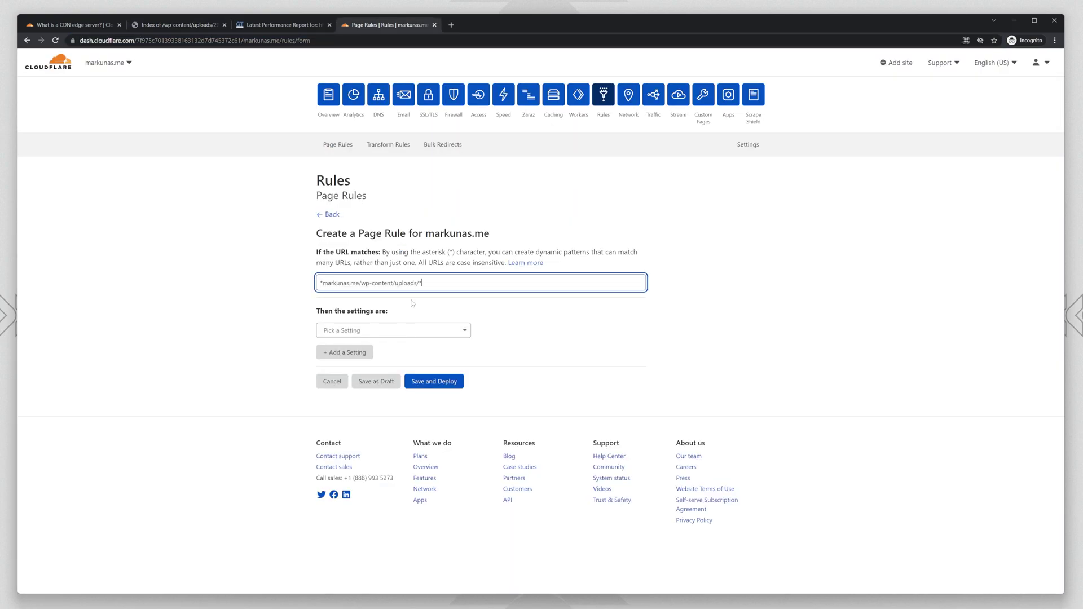
# - Set the uploads page rule's Cache Level to Cache Everything
pyautogui.click(405, 331)
pyautogui.click(389, 465)
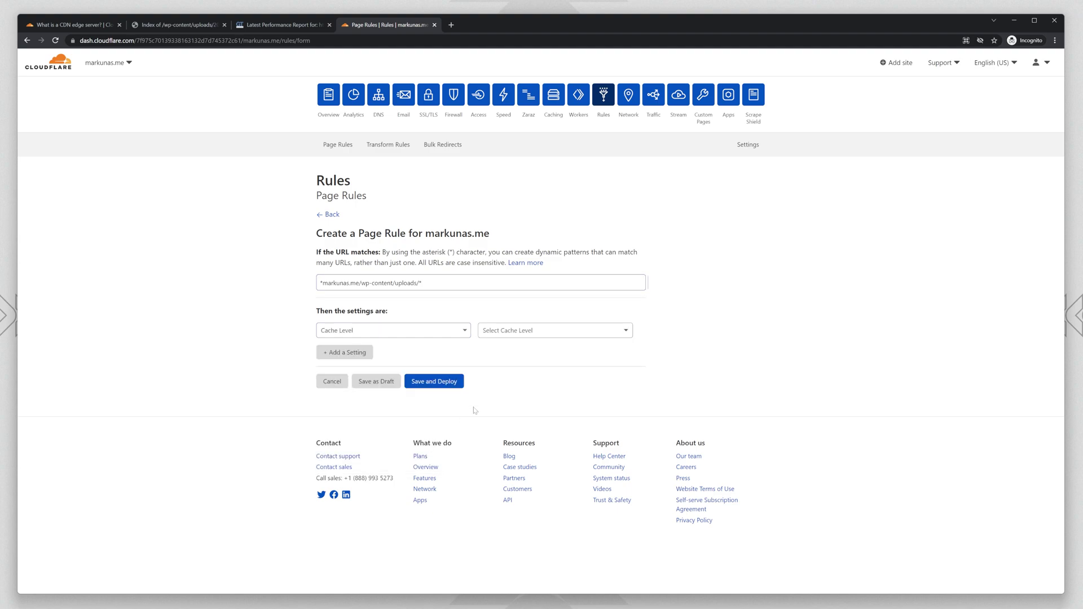
pyautogui.click(511, 331)
pyautogui.click(503, 416)
# - Add a Browser Cache TTL setting of a year to the uploads page rule
pyautogui.click(354, 352)
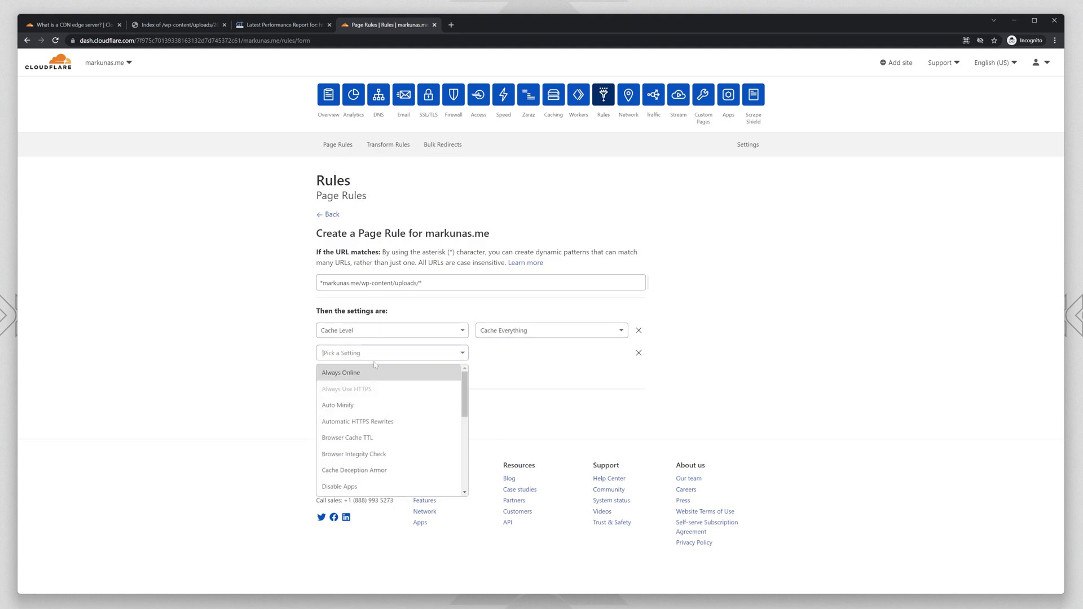
pyautogui.scroll(-2, 375, 449)
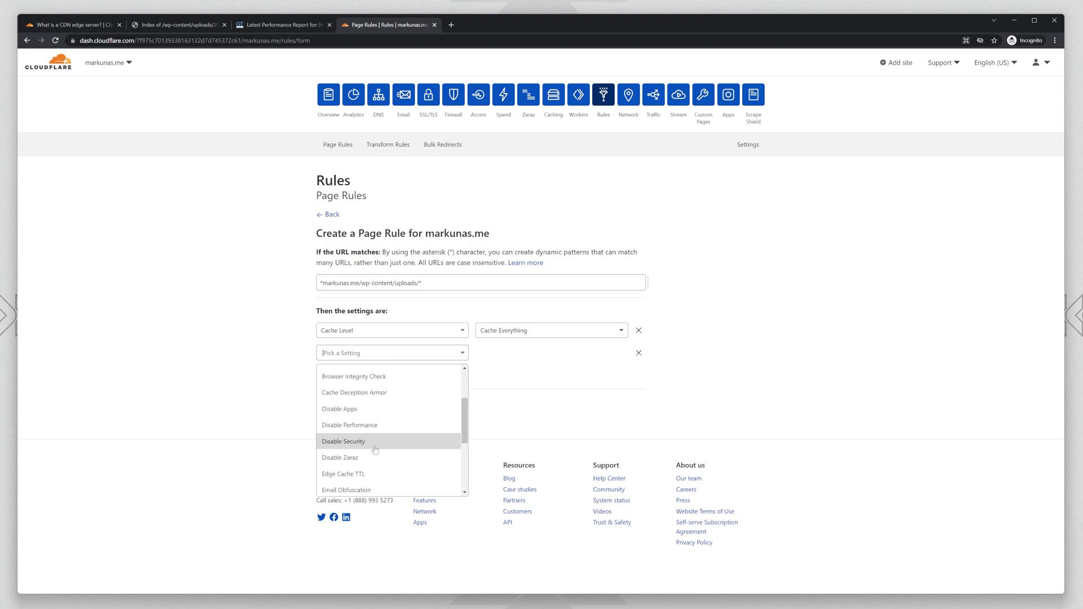
pyautogui.scroll(1, 372, 398)
pyautogui.click(373, 406)
pyautogui.click(512, 358)
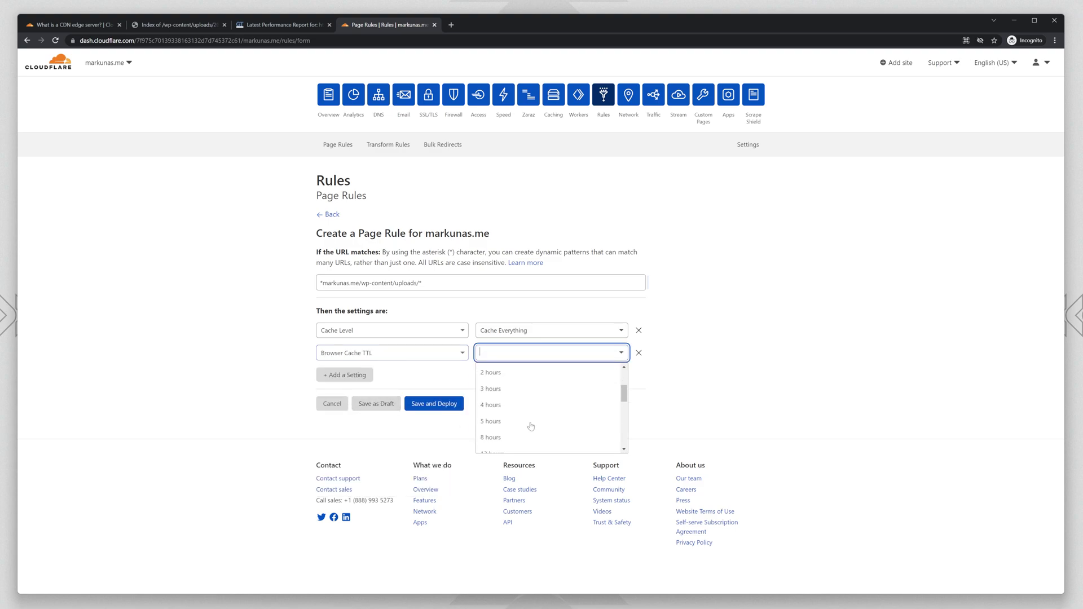
pyautogui.scroll(-5, 531, 429)
pyautogui.click(511, 443)
# - Add an Edge Cache TTL setting of a month to the uploads page rule, and save and deploy it
pyautogui.click(352, 375)
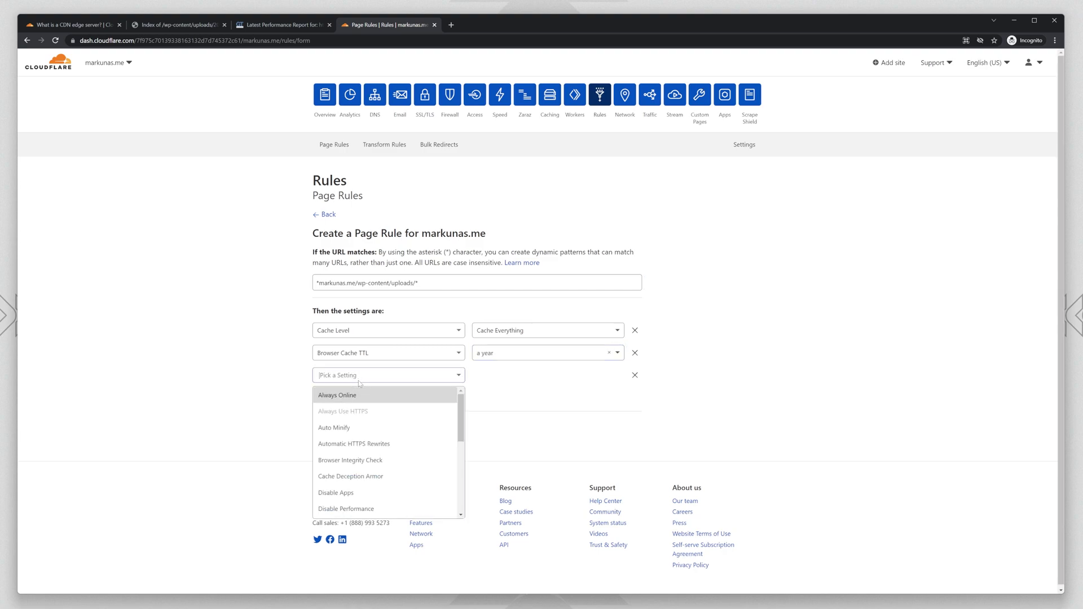
pyautogui.scroll(-3, 395, 477)
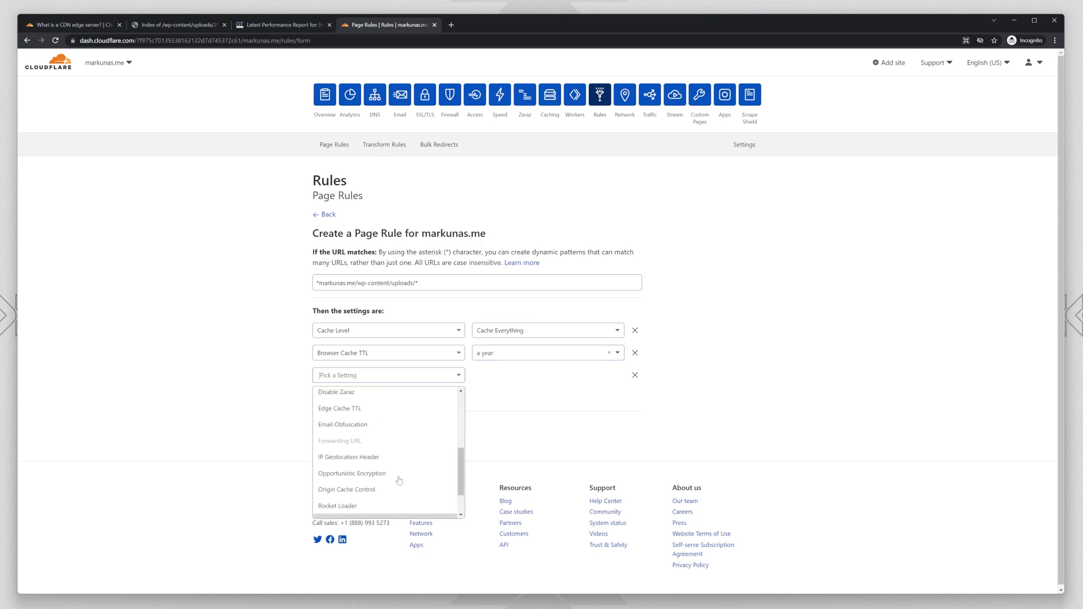
pyautogui.click(341, 408)
pyautogui.click(542, 375)
pyautogui.scroll(-3, 510, 446)
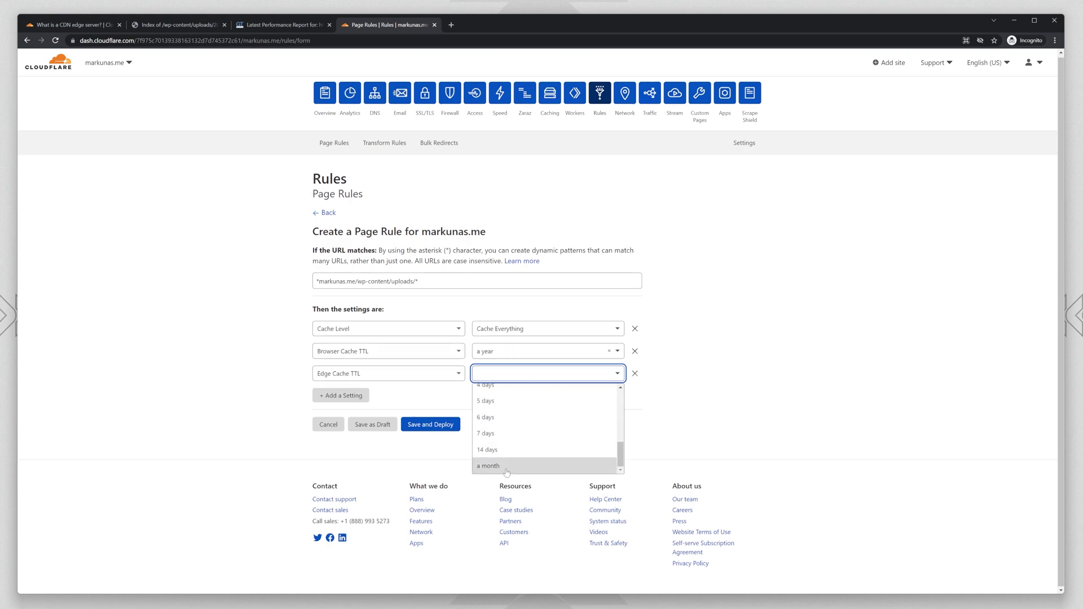
pyautogui.click(506, 466)
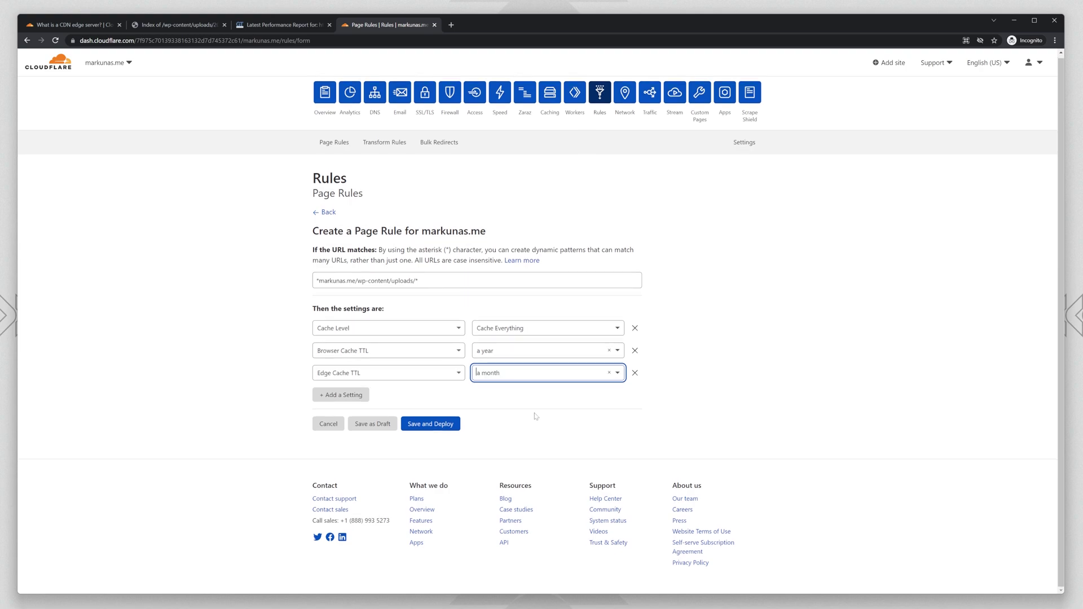
pyautogui.click(442, 424)
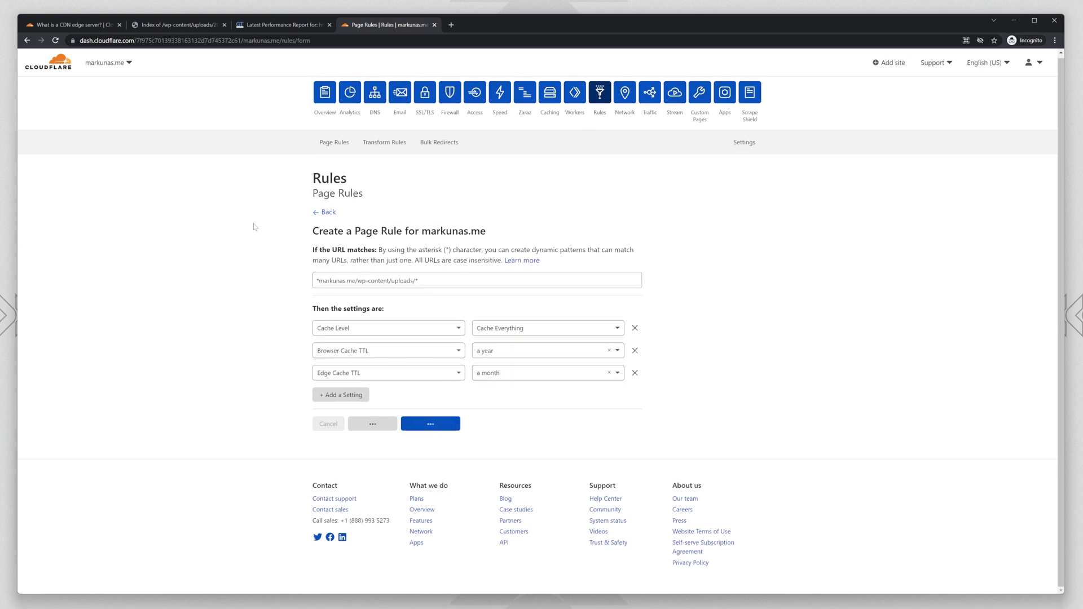
# - Switch from the Cloudflare form to the uploads listing and load the markunas.me homepage in its place
pyautogui.click(178, 26)
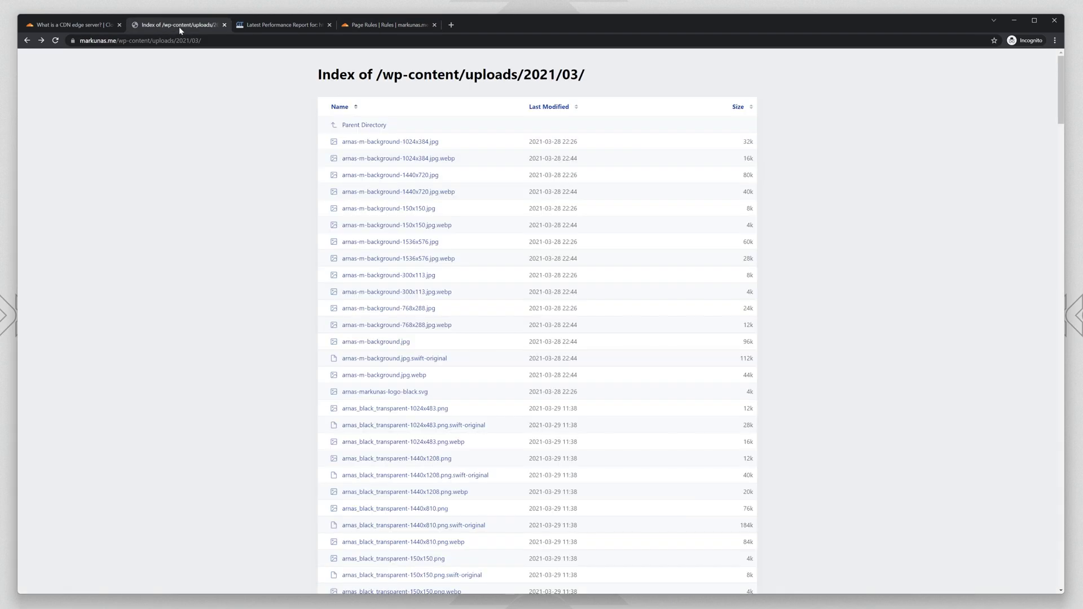
pyautogui.moveTo(142, 40); pyautogui.dragTo(290, 53)
pyautogui.press('BackSpace')
pyautogui.press('Return')
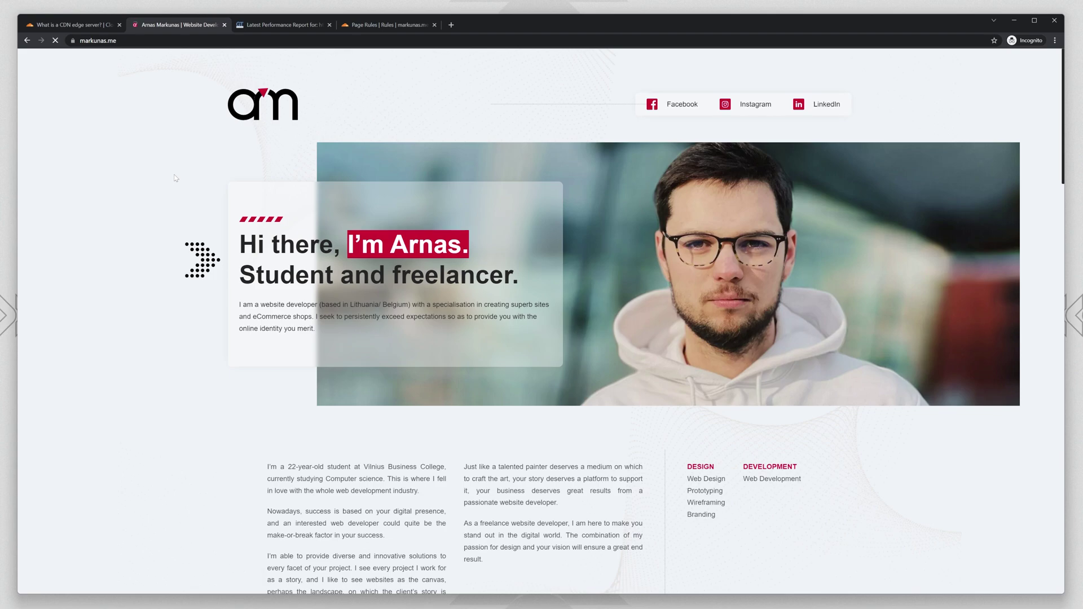
# - Inspect the homepage in developer tools and reload it with the Network recording showing
pyautogui.rightClick(178, 177)
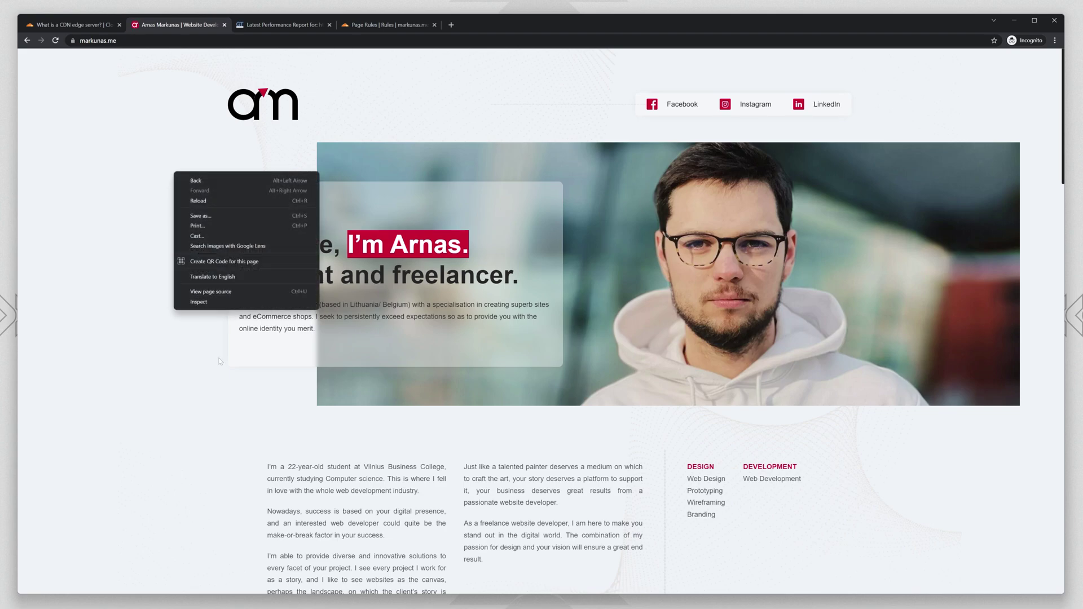
pyautogui.click(222, 300)
pyautogui.click(870, 56)
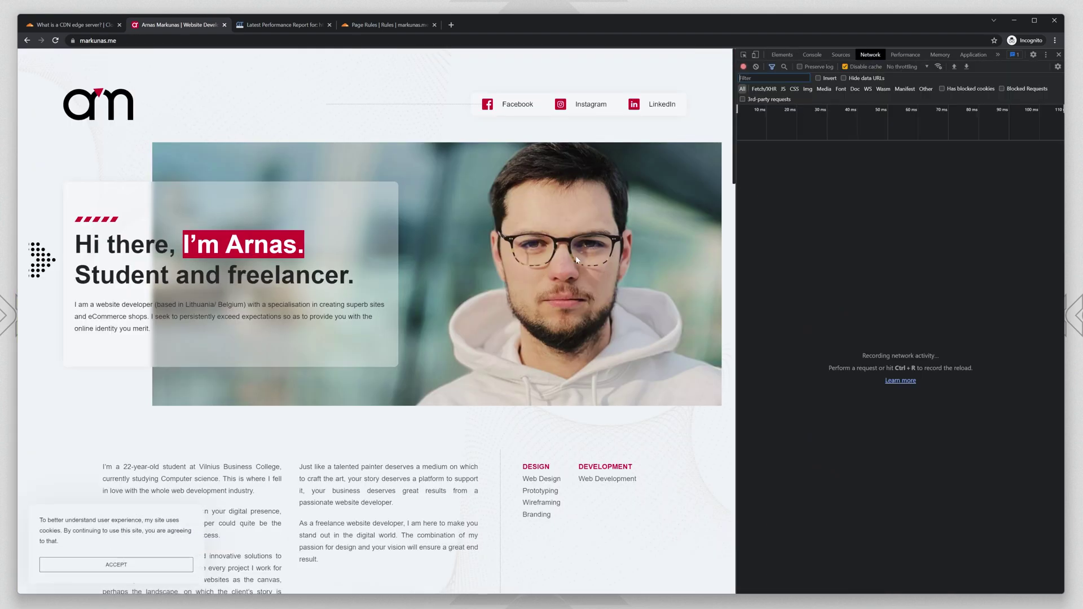
pyautogui.hotkey('ctrl', 'r')
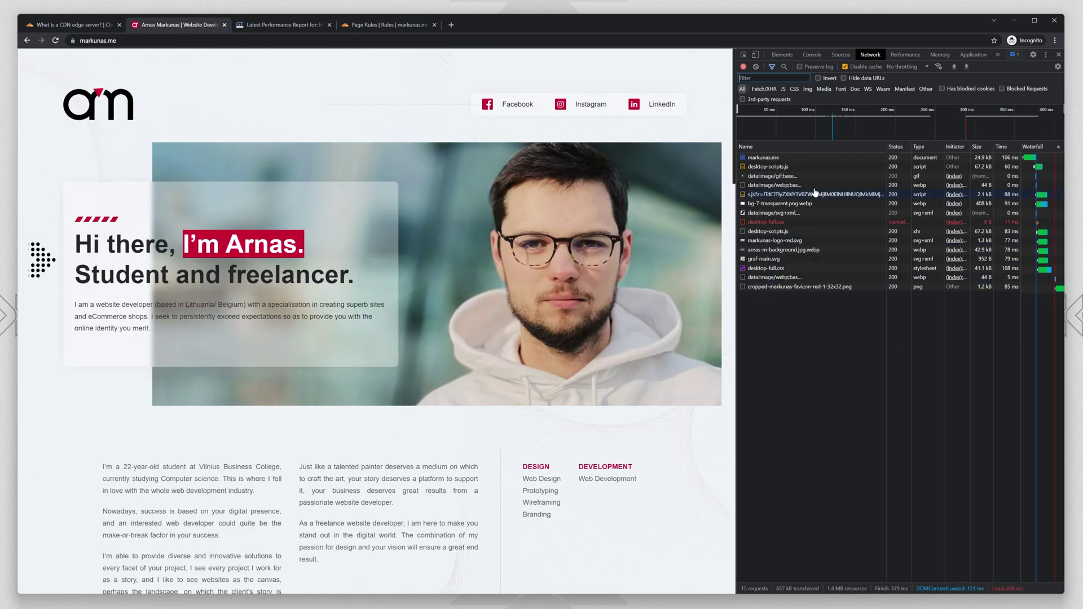
# - Filter the network requests to images and check the cf-cache-status header of arnas-m-background.jpg.webp
pyautogui.click(808, 89)
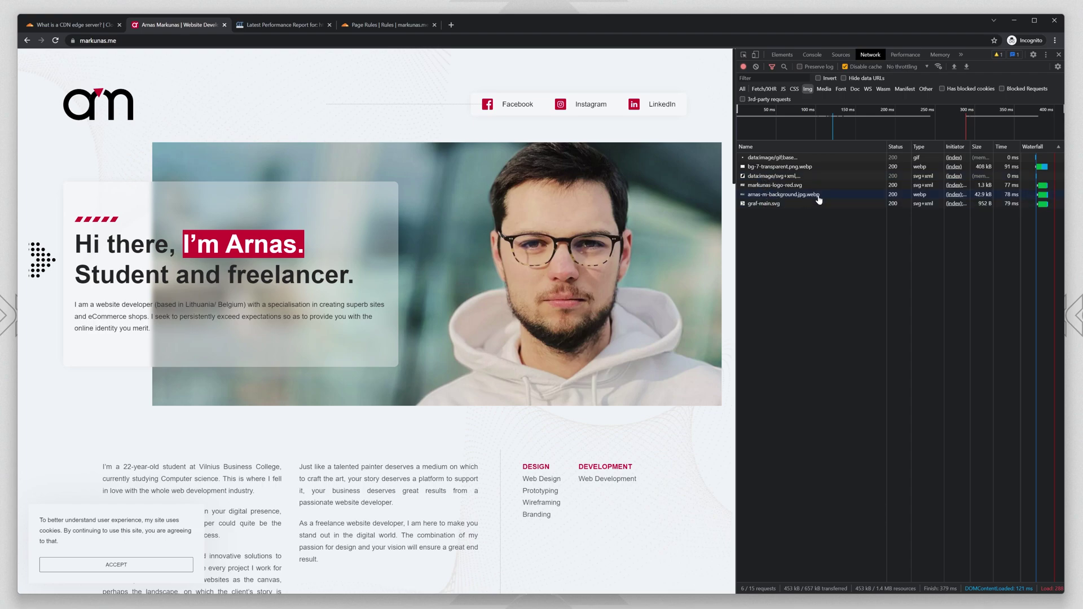
pyautogui.click(774, 195)
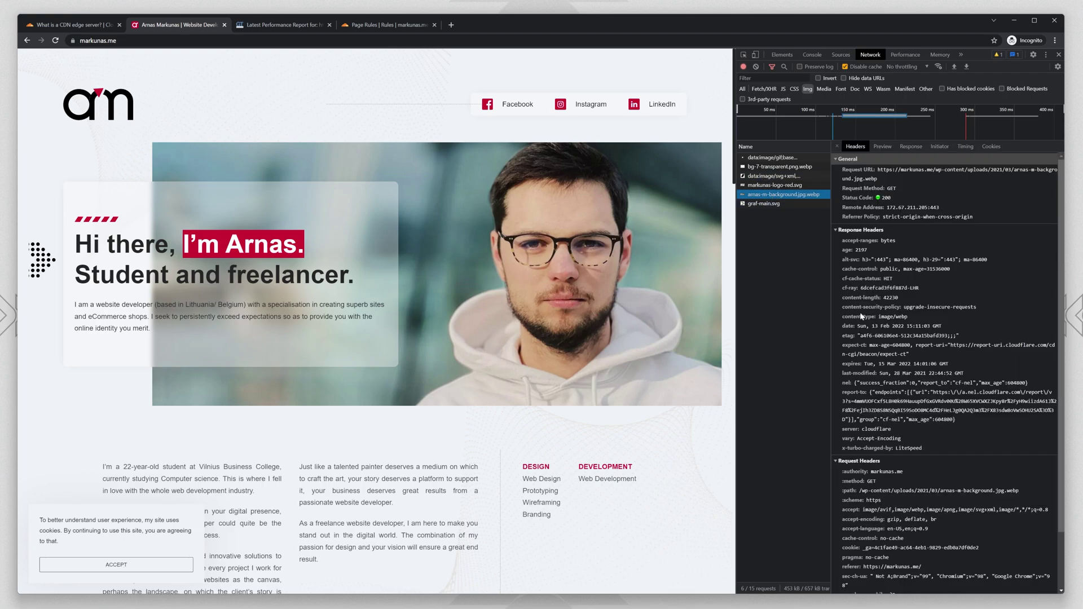
pyautogui.click(850, 281)
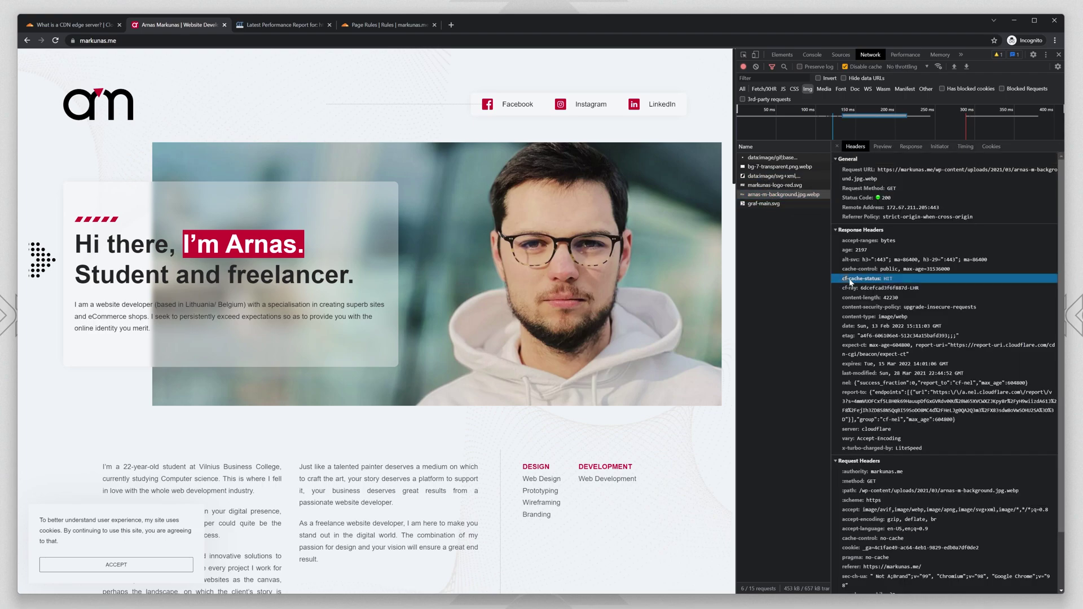
pyautogui.click(837, 146)
# - Show all network requests again and check the cf-cache-status header of the markunas.me document
pyautogui.click(743, 89)
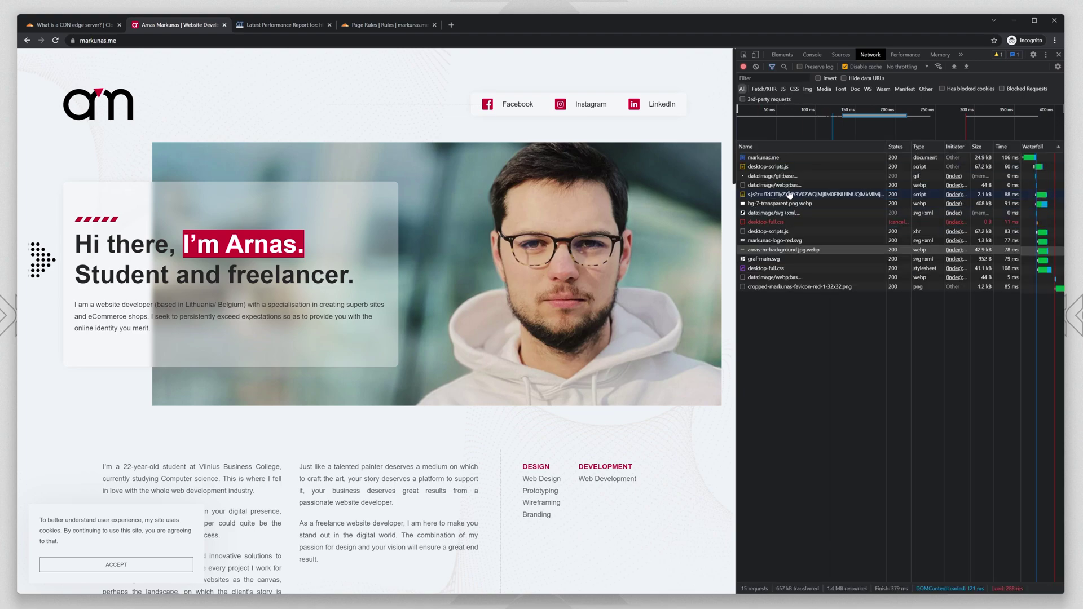
pyautogui.click(768, 159)
pyautogui.click(916, 261)
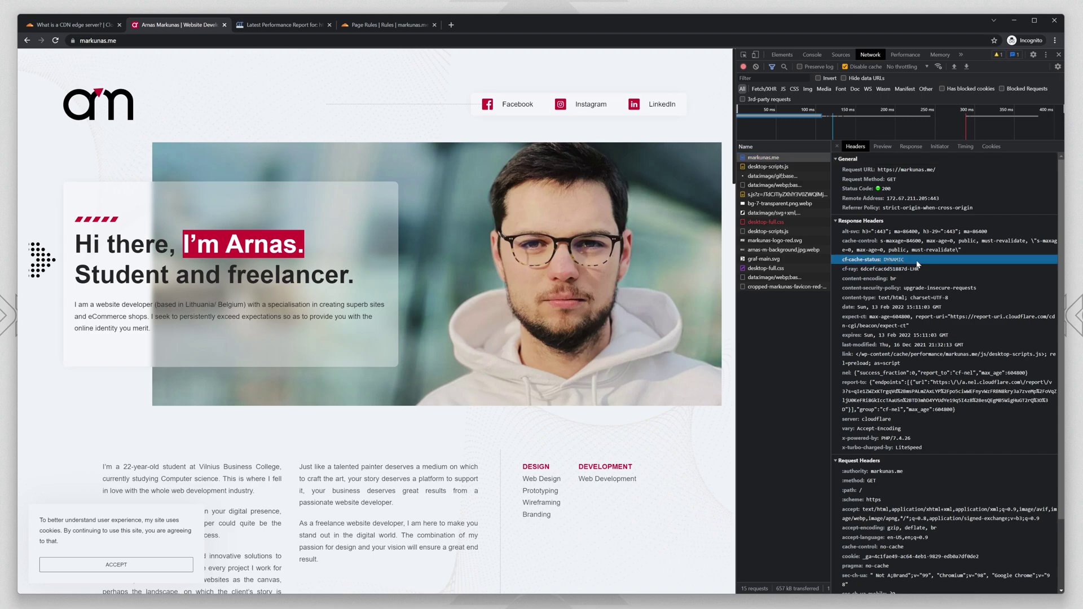
pyautogui.click(780, 250)
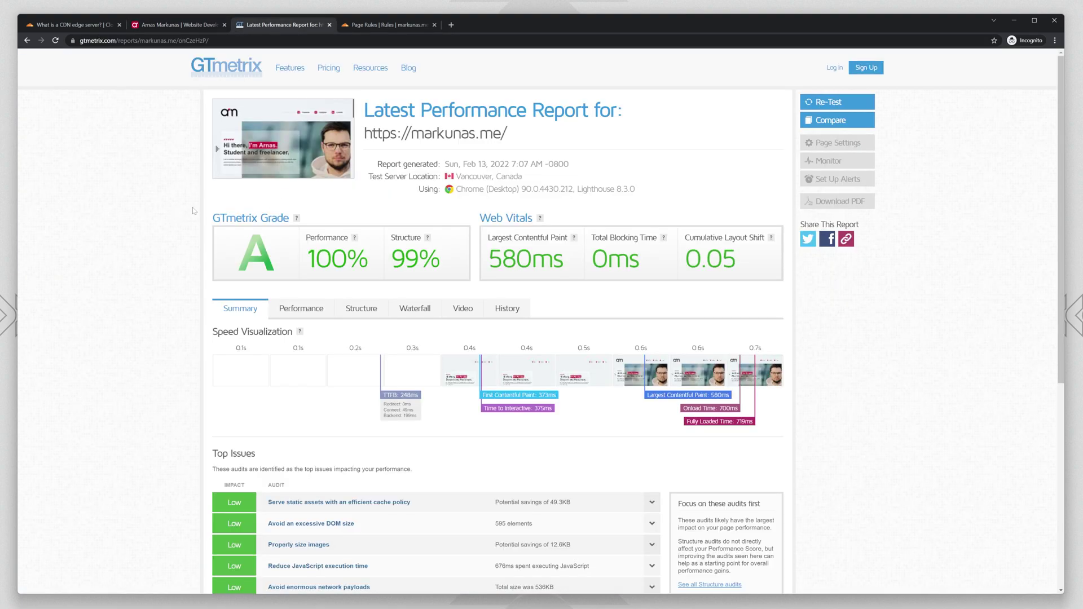
# - Re-test markunas.me in GTmetrix and examine the root document's response headers in the waterfall chart
pyautogui.click(834, 103)
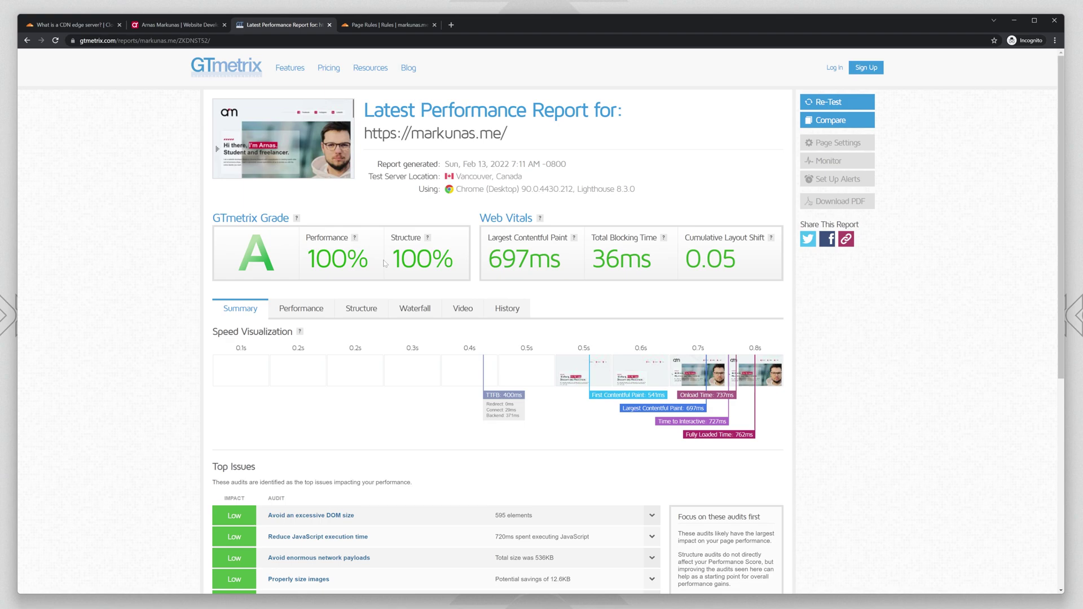
pyautogui.click(415, 308)
pyautogui.scroll(-3, 442, 304)
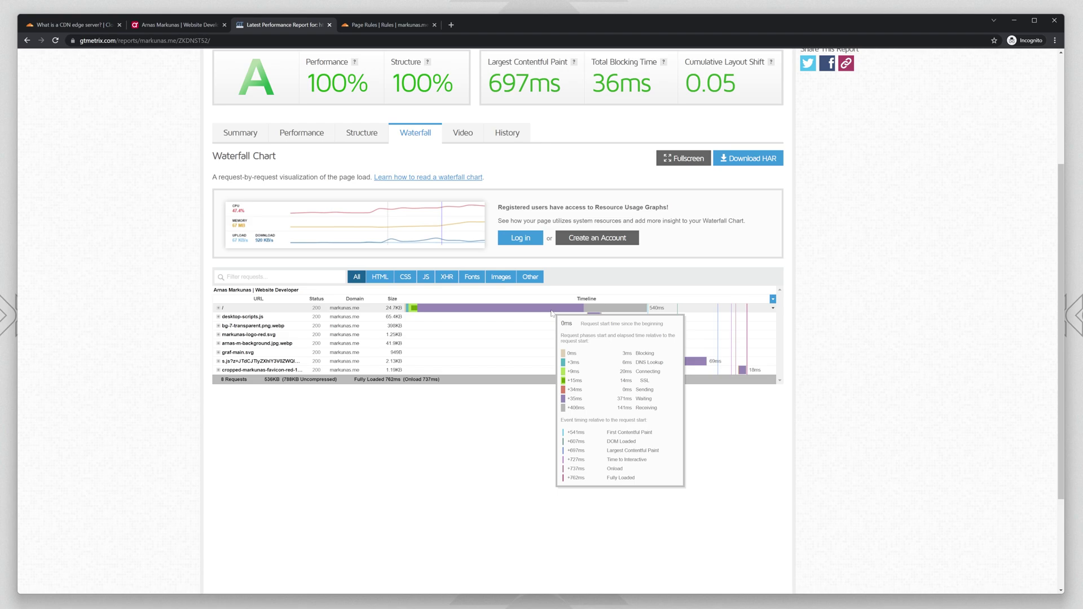
pyautogui.click(552, 310)
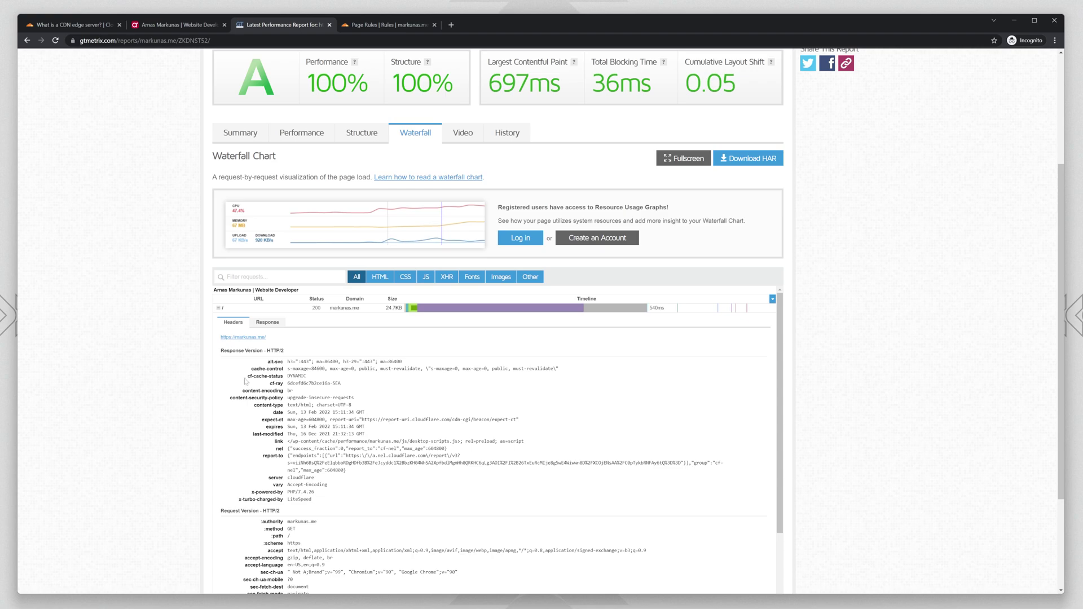
pyautogui.click(468, 308)
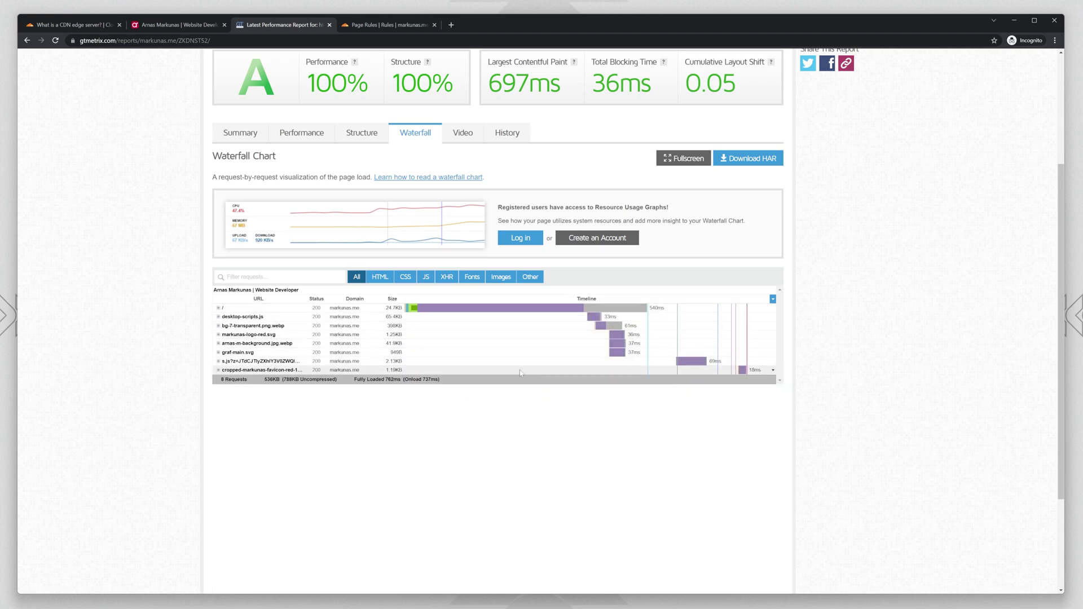
# - Check the cf-cache-status header of arnas-m-background.jpg.webp in the GTmetrix waterfall, and collapse its details
pyautogui.click(621, 344)
pyautogui.moveTo(238, 427); pyautogui.dragTo(287, 427)
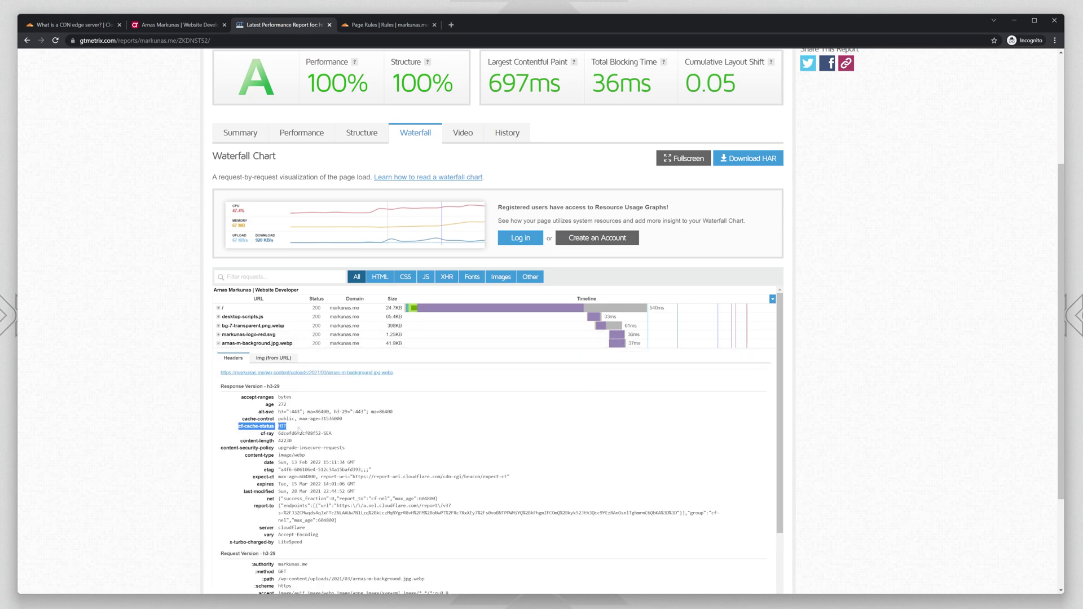
pyautogui.click(286, 427)
pyautogui.click(634, 347)
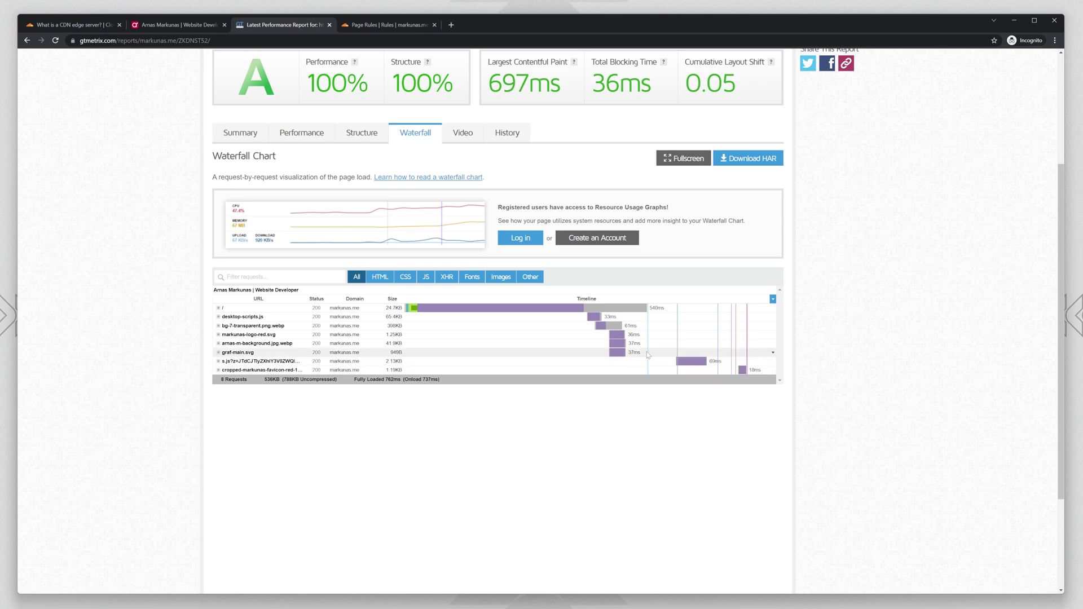
# - Examine the new GTmetrix report's summary, speed visualization and top issues against the waterfall's request timings
pyautogui.scroll(1, 648, 354)
pyautogui.click(240, 176)
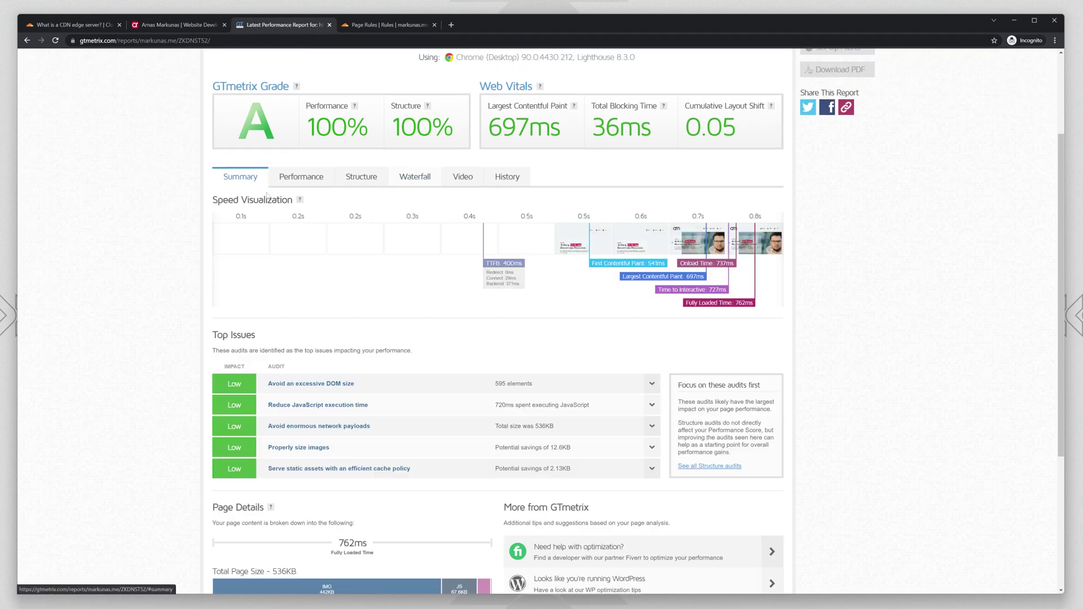
pyautogui.scroll(-3, 566, 393)
pyautogui.scroll(6, 621, 372)
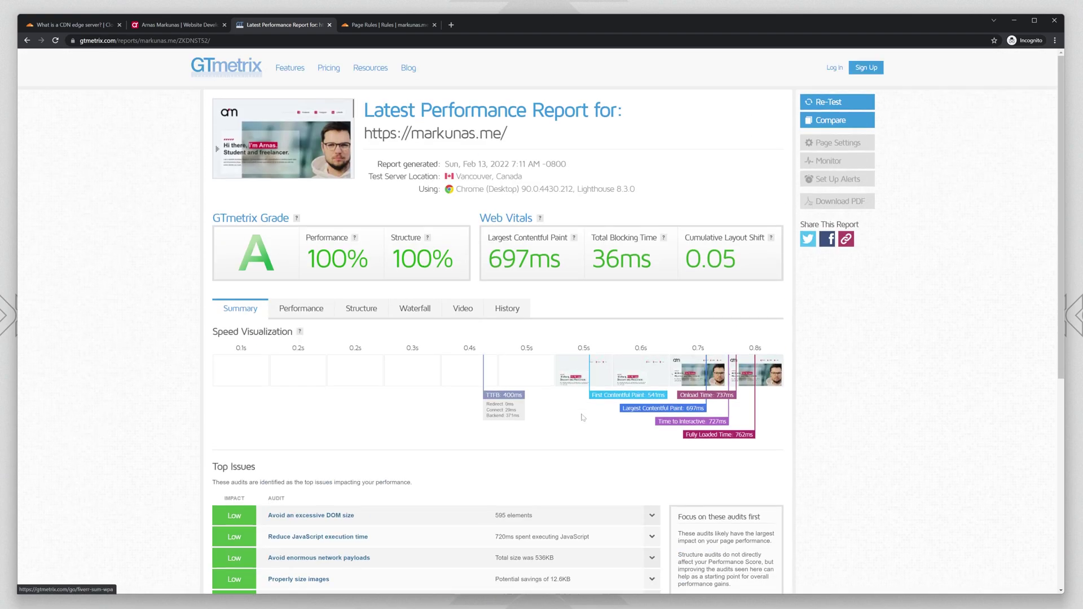
pyautogui.click(747, 352)
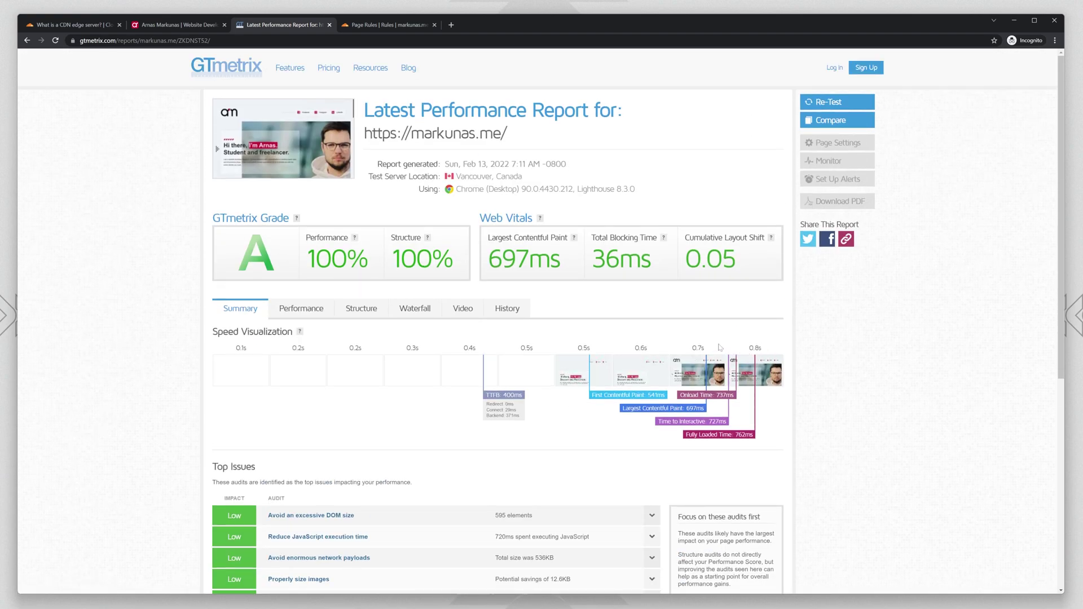
pyautogui.click(405, 309)
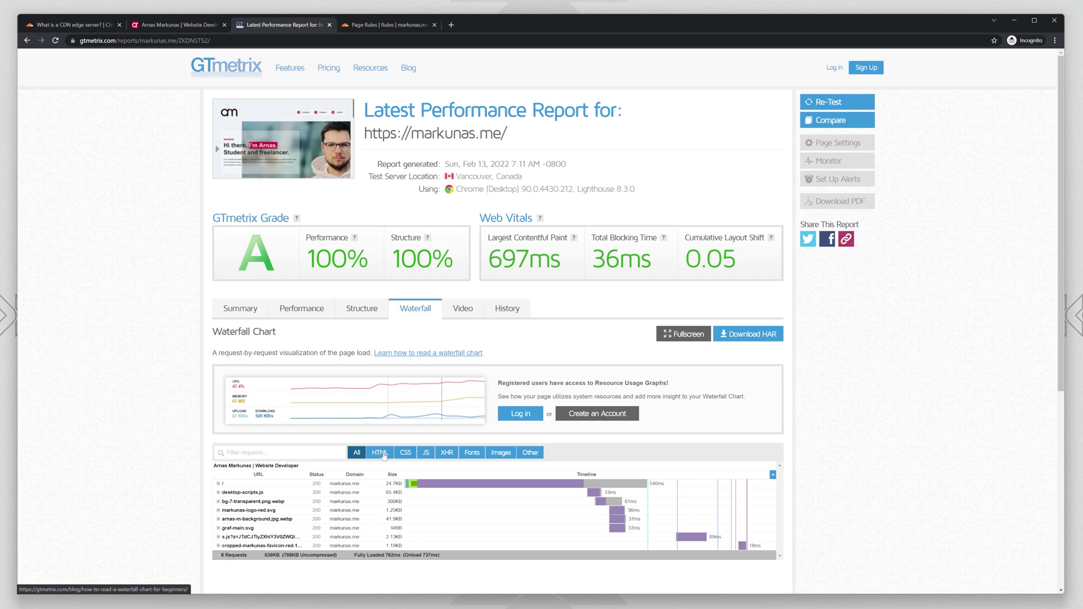
pyautogui.scroll(-2, 406, 339)
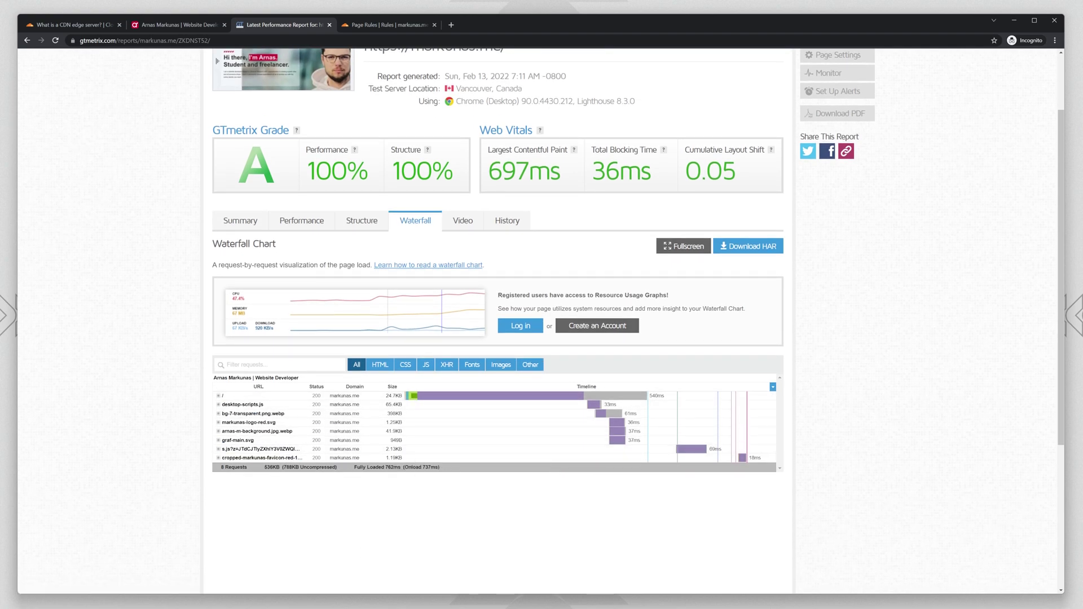
pyautogui.click(244, 221)
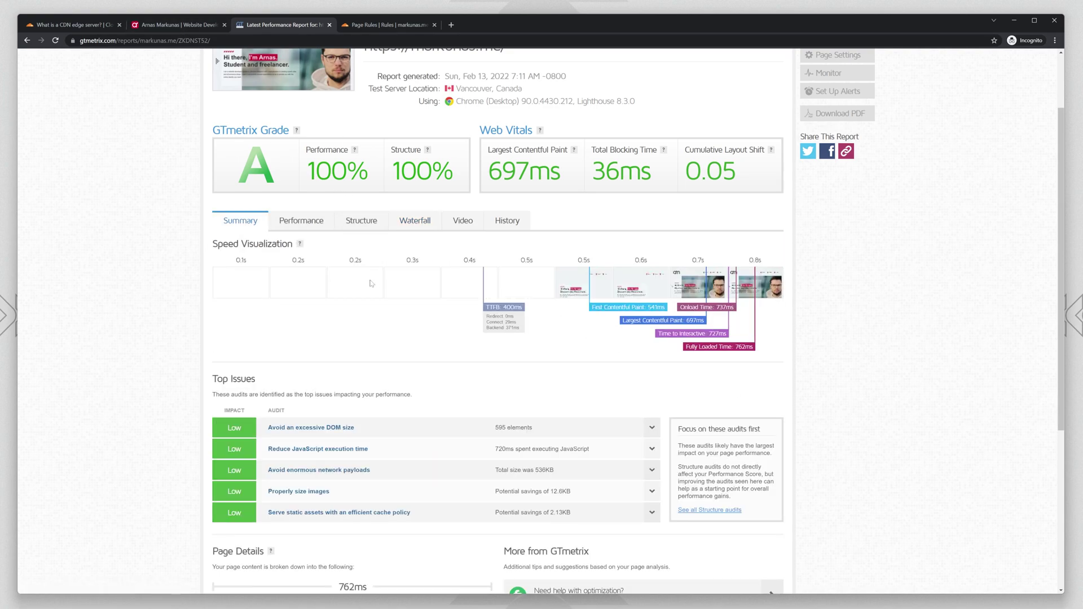
# - Review the deployed rules in Cloudflare's Page Rules list, revisiting the CDN edge server article in between
pyautogui.click(379, 25)
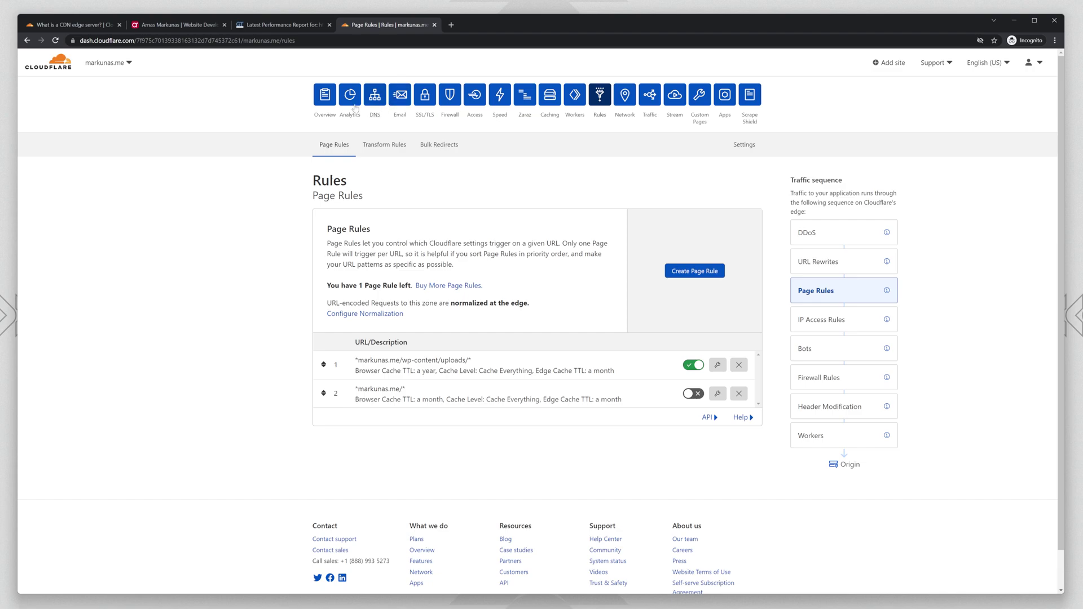
pyautogui.click(73, 25)
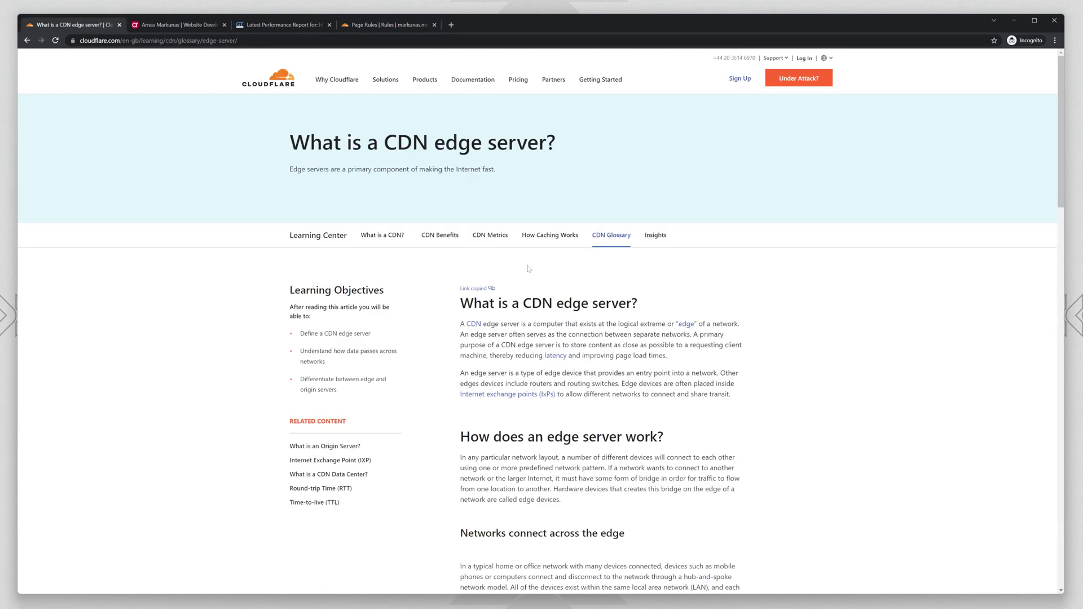
pyautogui.click(377, 25)
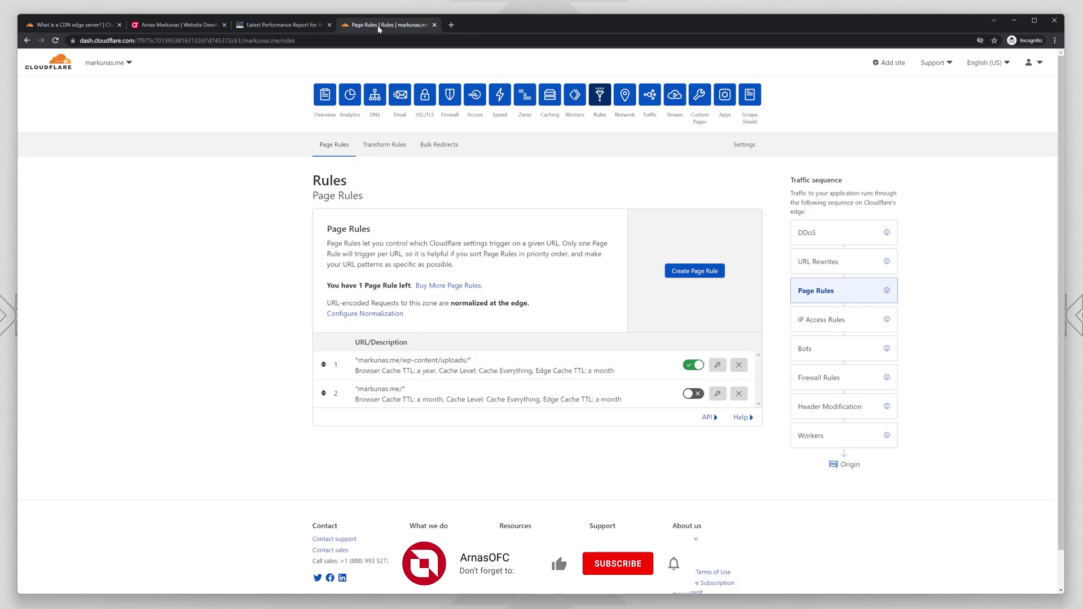